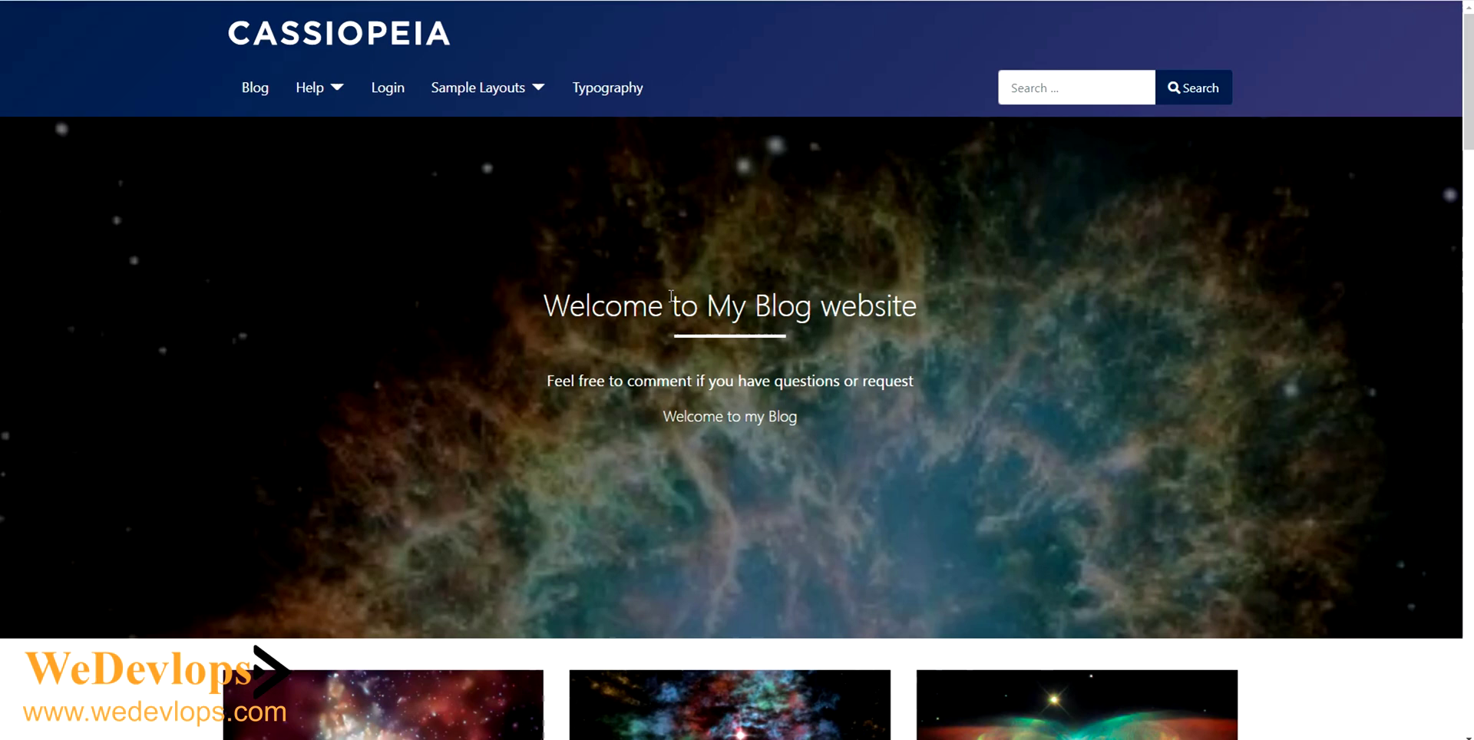
Scroll to the front page's article cards and open the 'We proudly present Joomla Version 4' article
scroll(671, 295, "down", 2)
scroll(671, 296, "up", 2)
scroll(971, 352, "down", 3)
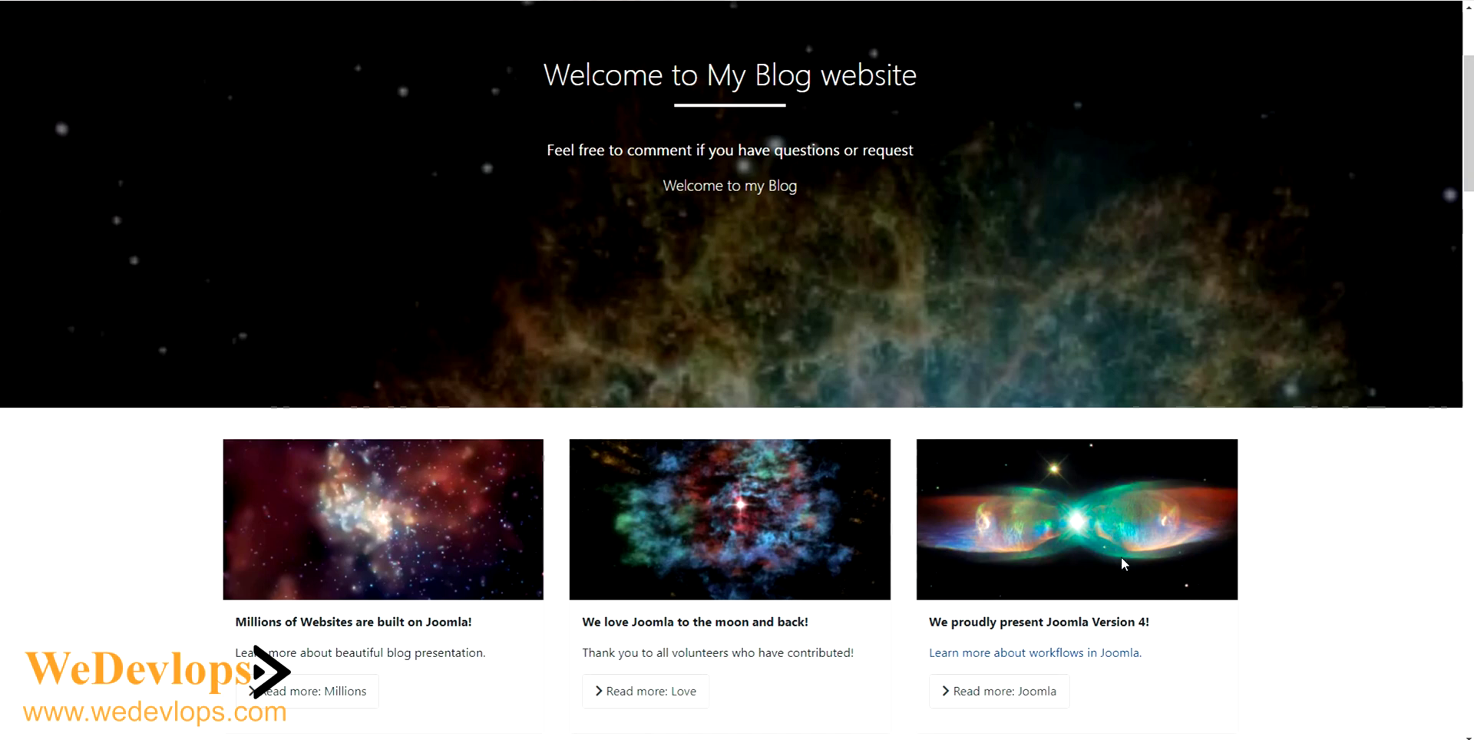
scroll(1258, 529, "down", 2)
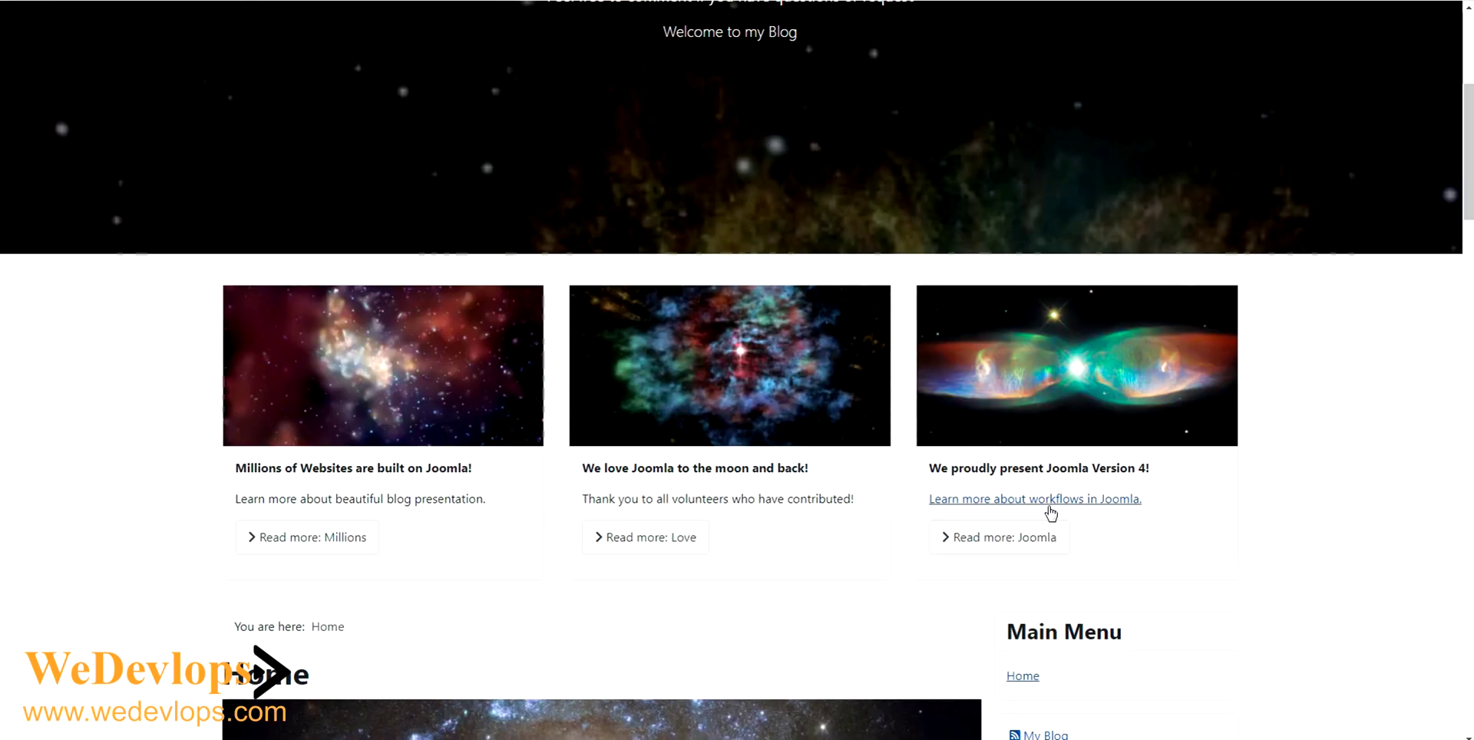
left_click(1004, 538)
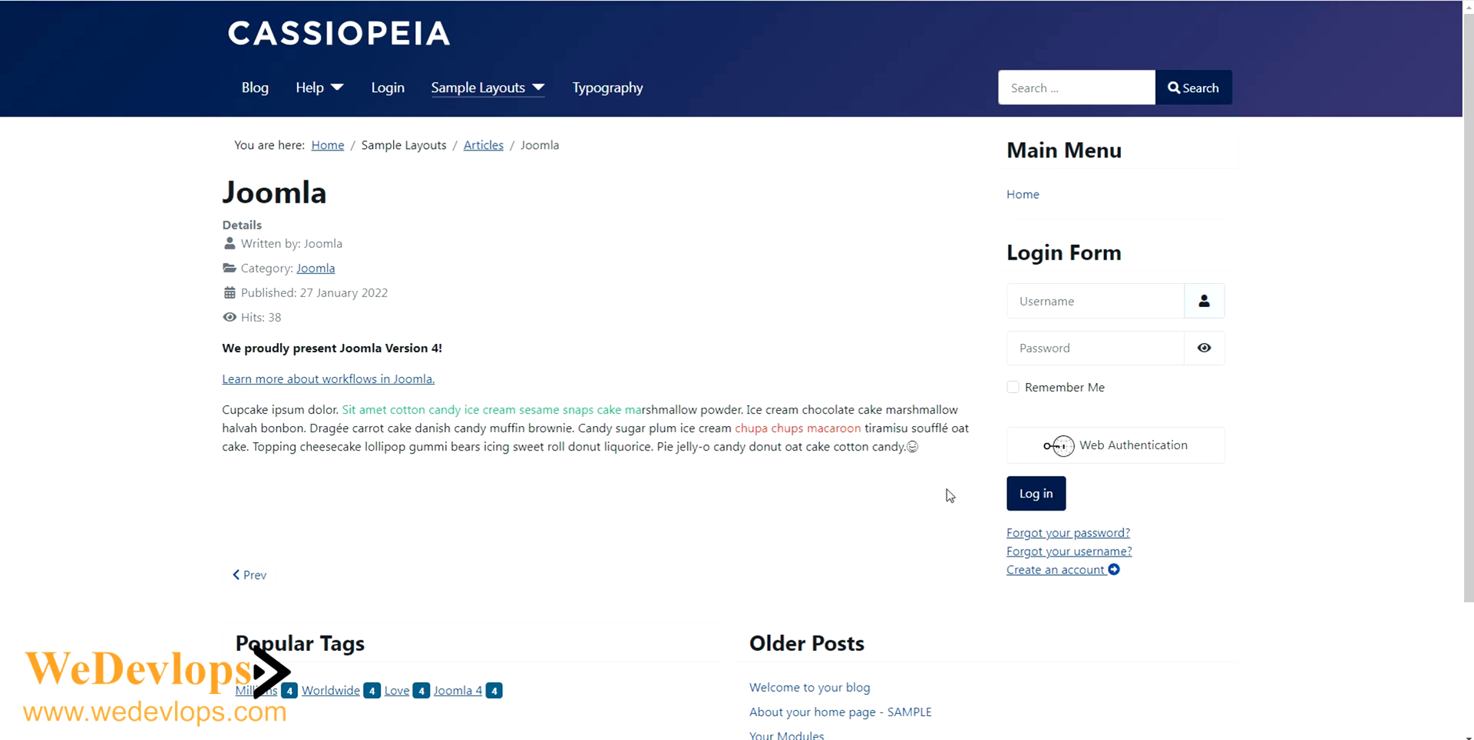
Scroll through the Joomla article page, which shows only text and no video
scroll(947, 494, "down", 1)
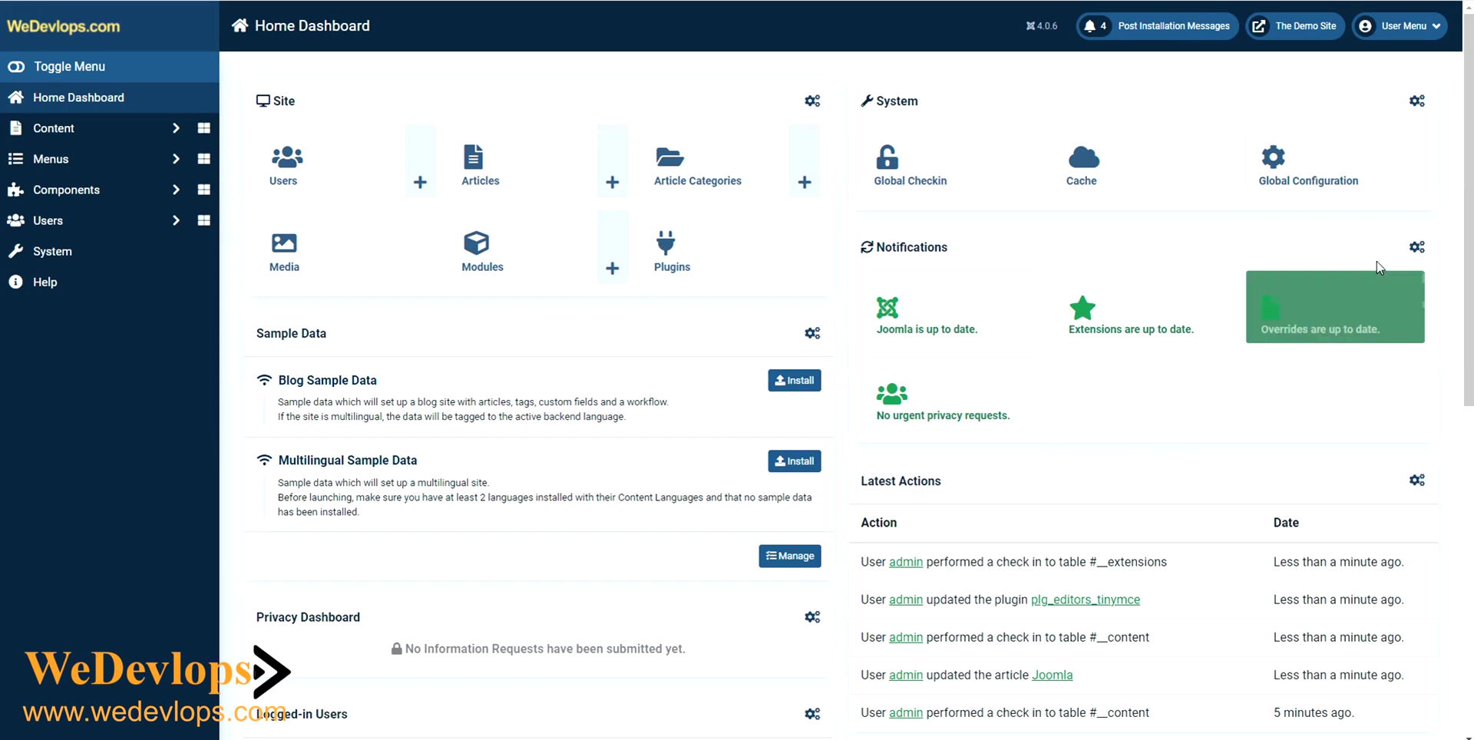
Close Global Configuration unchanged, then filter the Plugins list by 'tiny' to find Editor - TinyMCE
left_click(1296, 192)
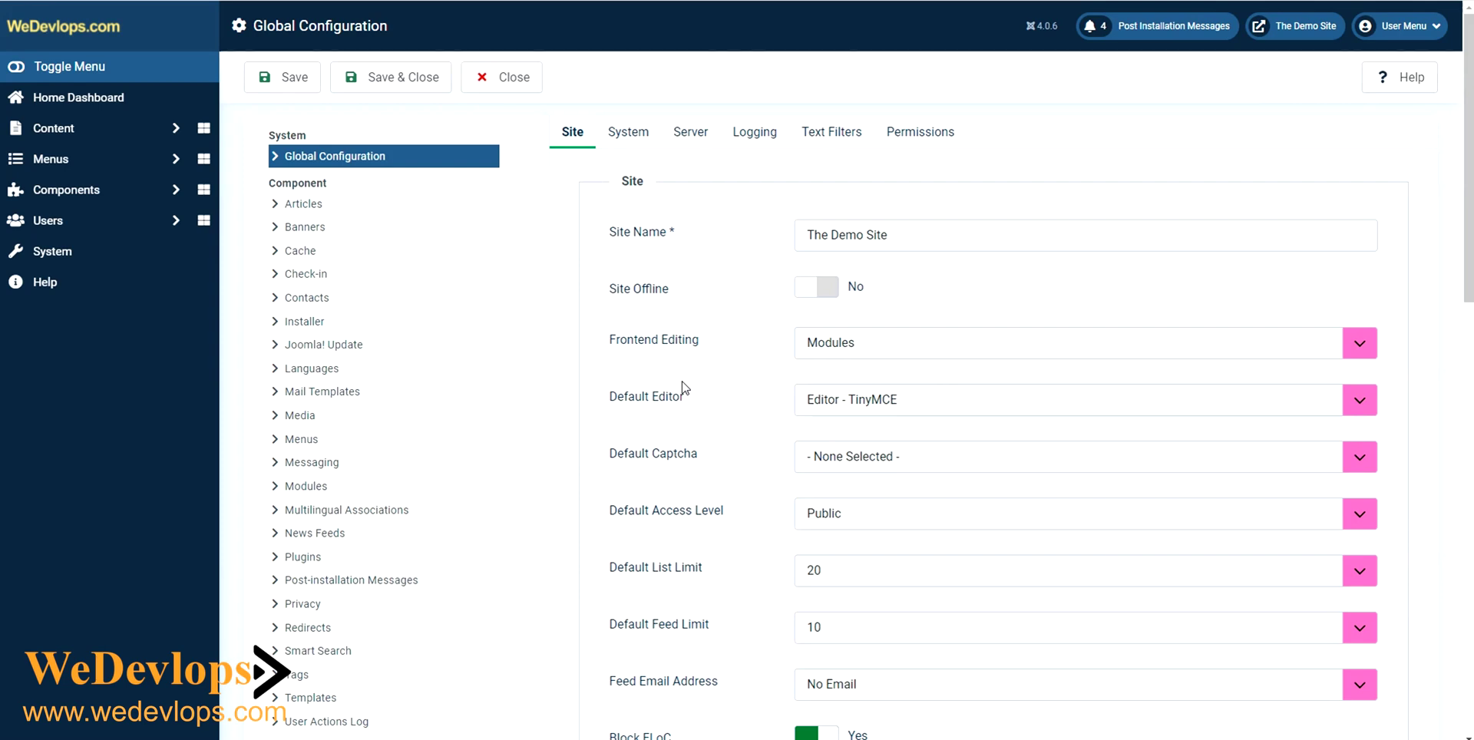
left_click(505, 80)
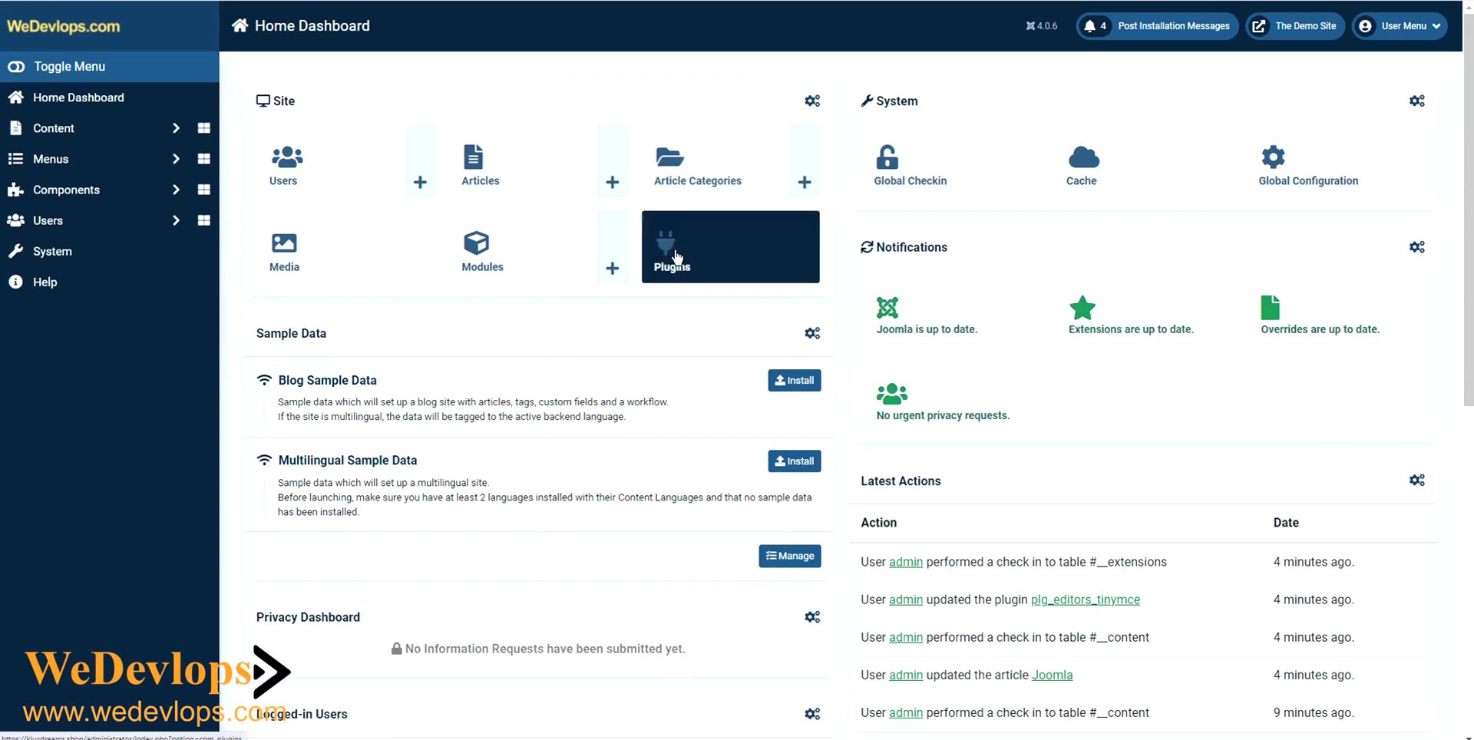
left_click(677, 258)
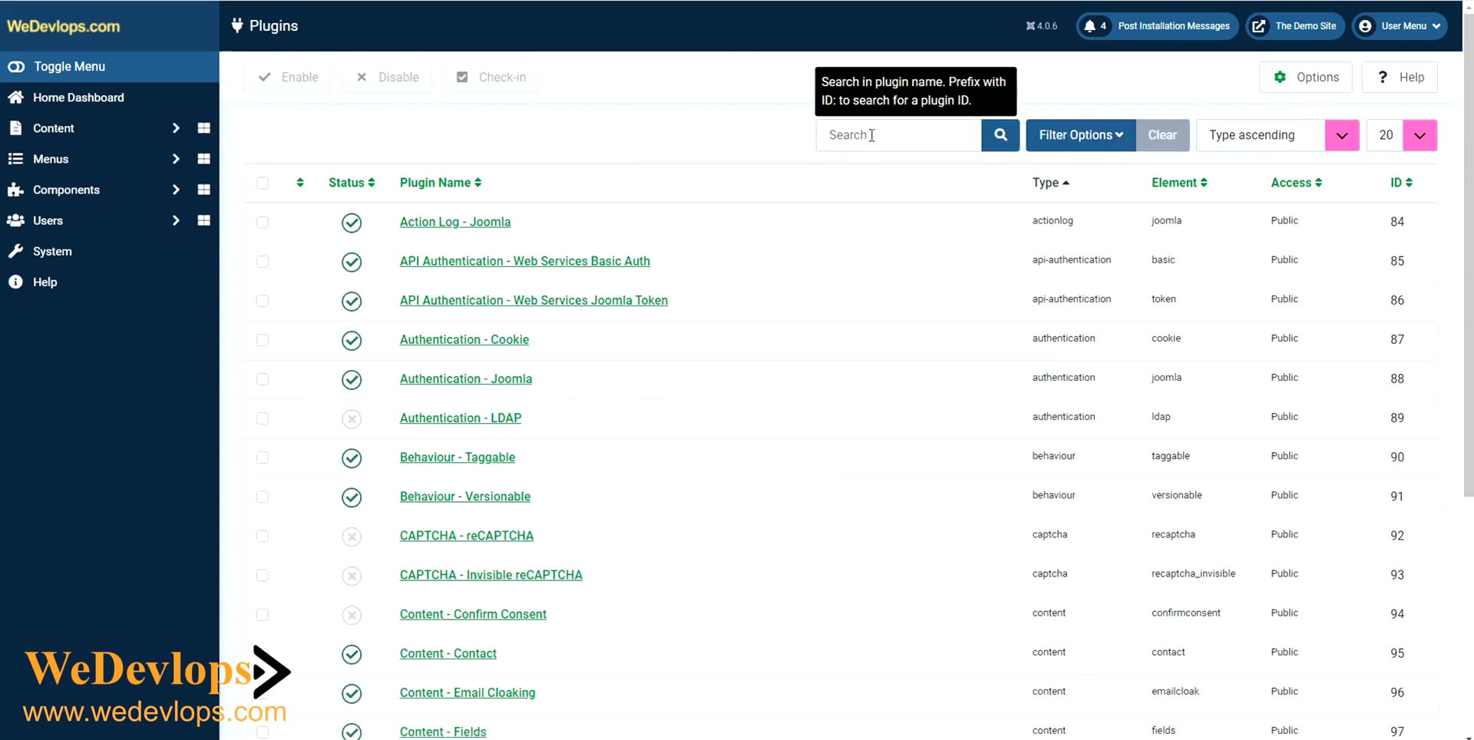
left_click(867, 135)
type("tiny")
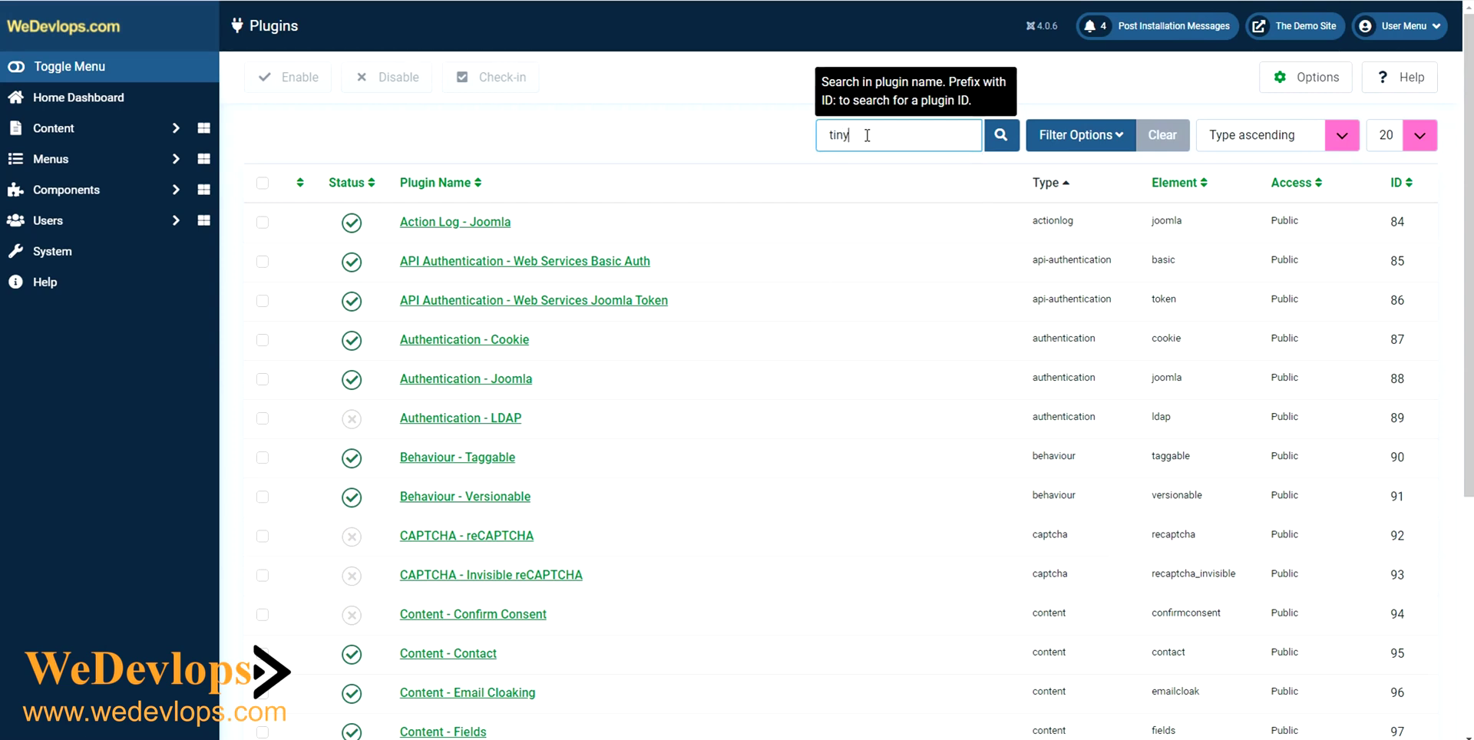
key("Return")
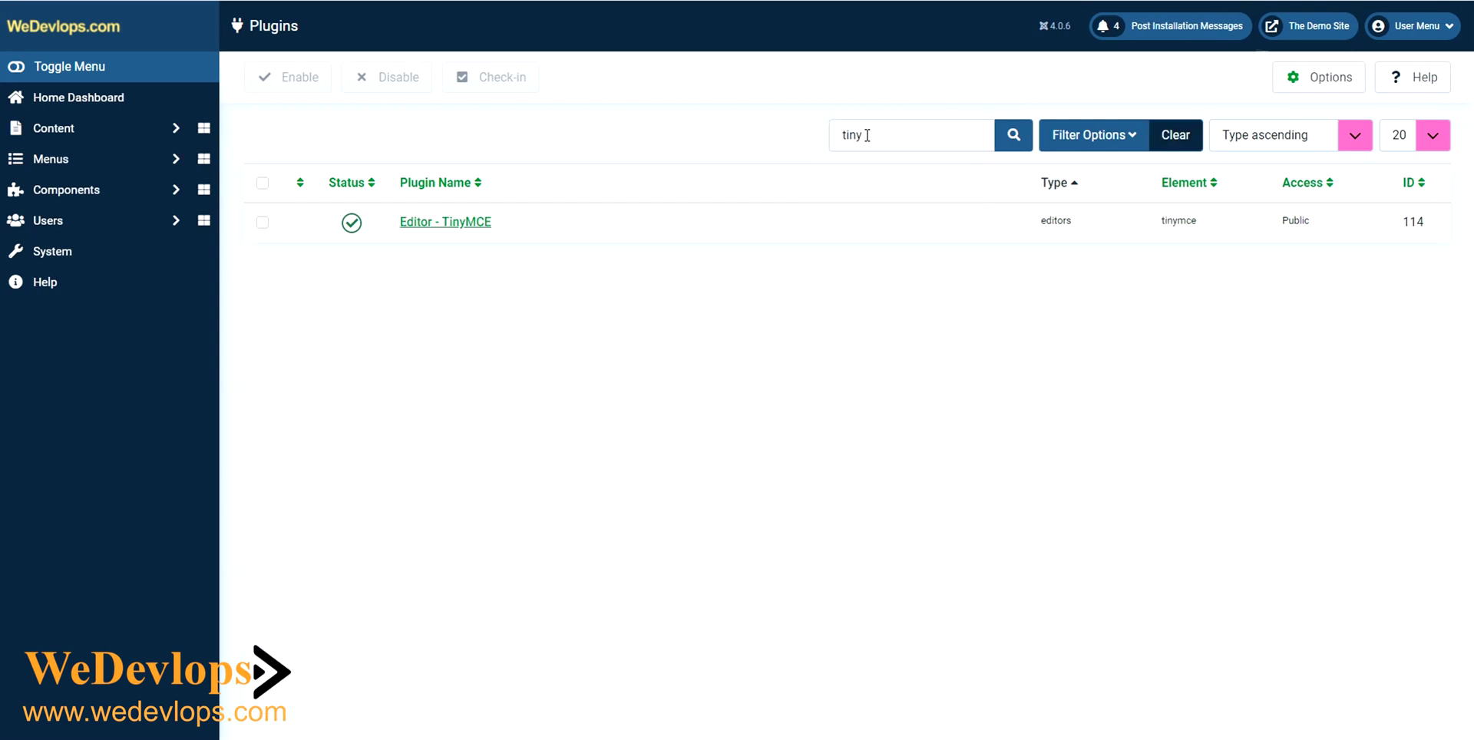
Delete 'iframe' from Editor - TinyMCE's Prohibited Elements, leaving 'script,applet,', and save the plugin
left_click(477, 228)
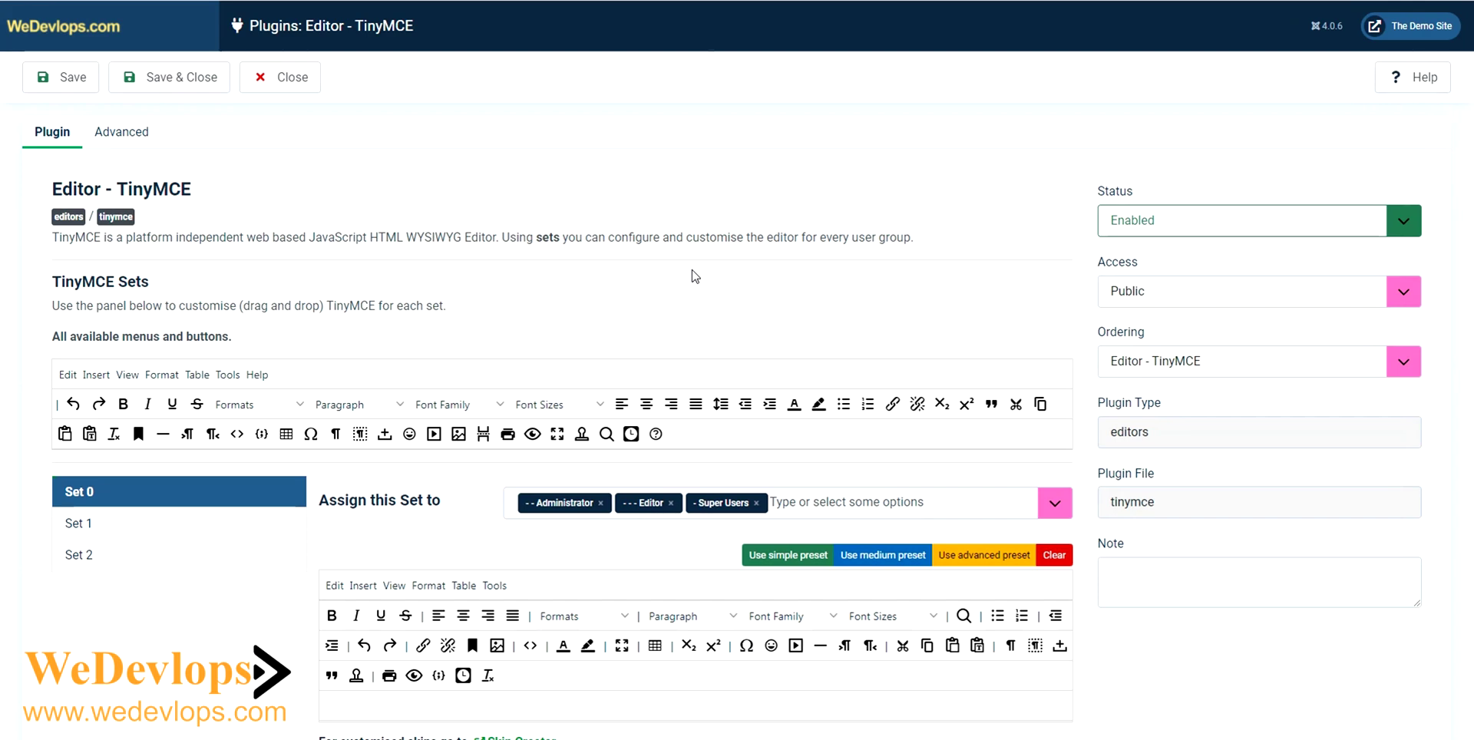
scroll(694, 277, "down", 4)
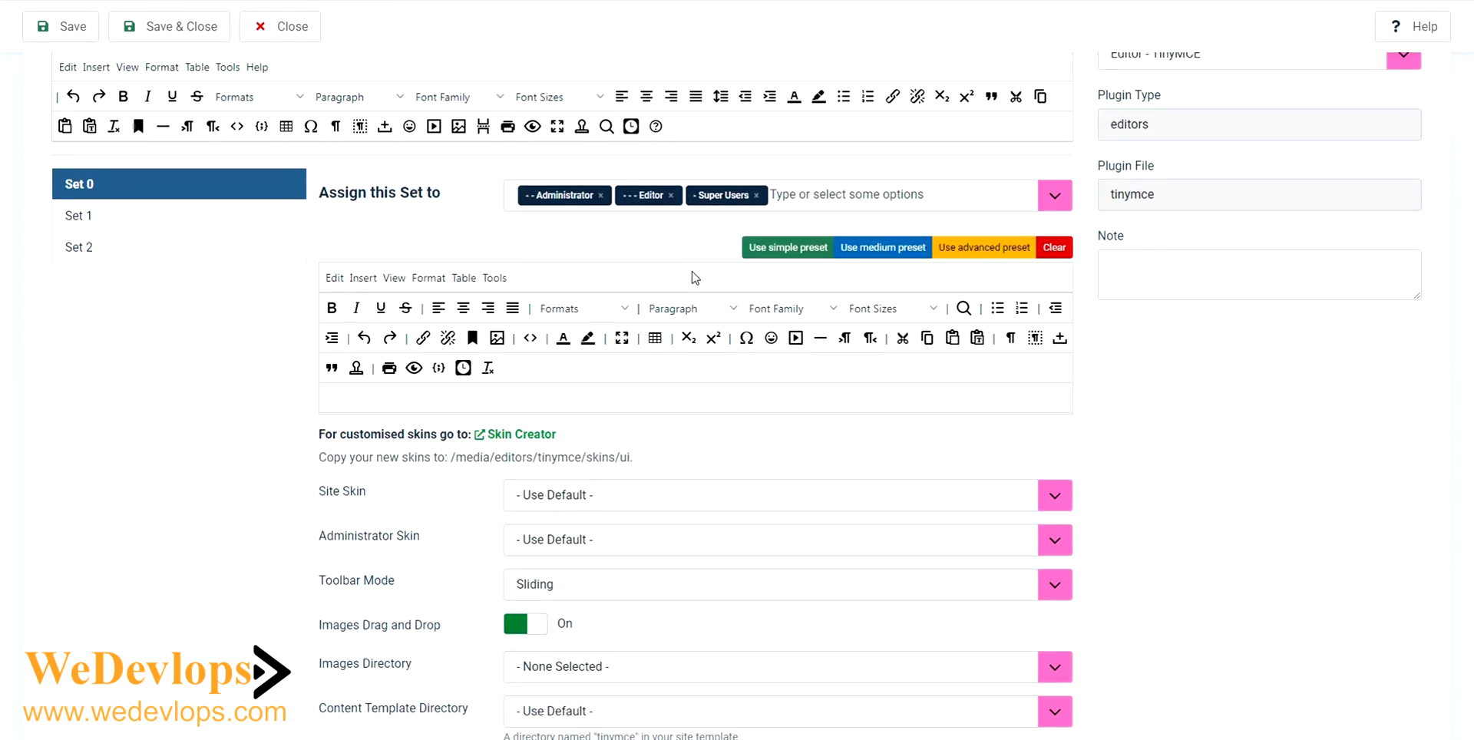
scroll(636, 254, "up", 1)
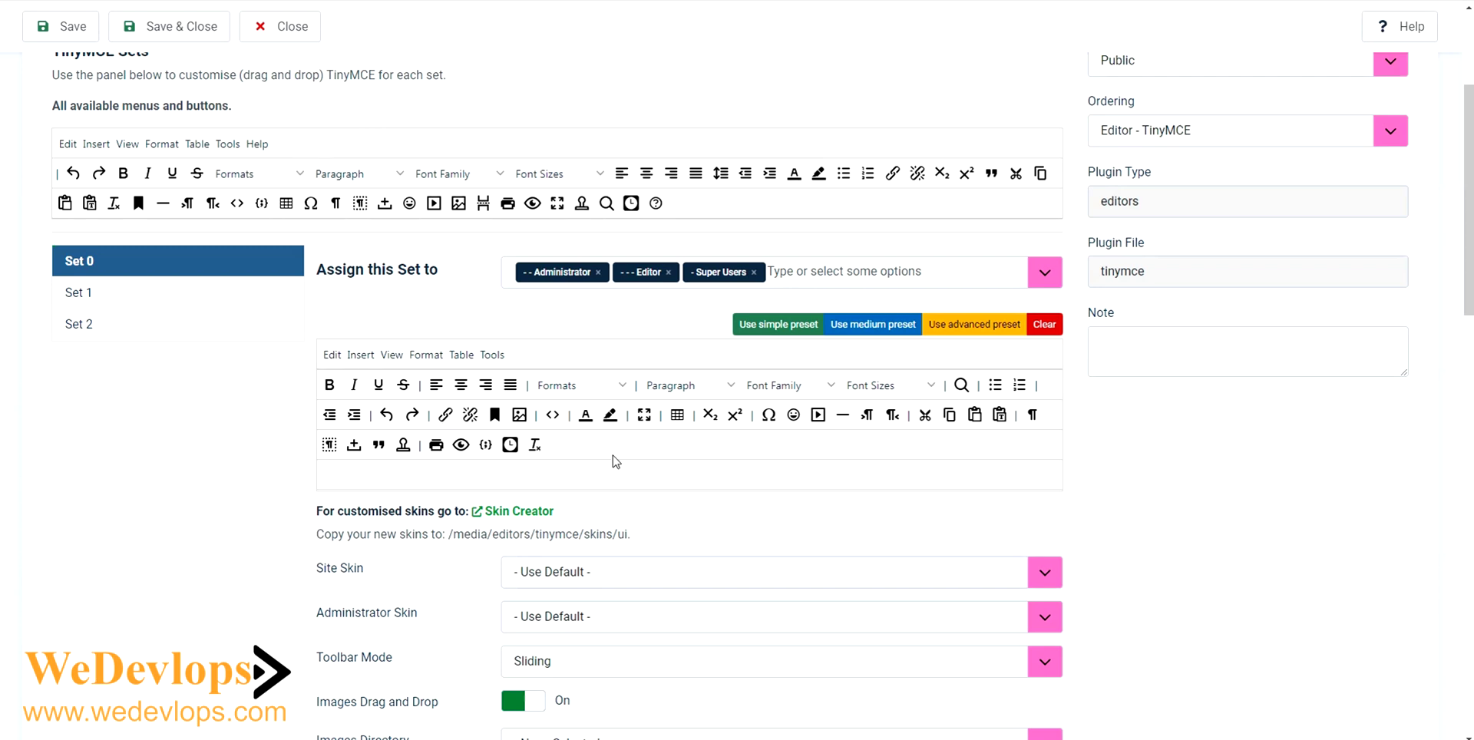
scroll(647, 475, "down", 1)
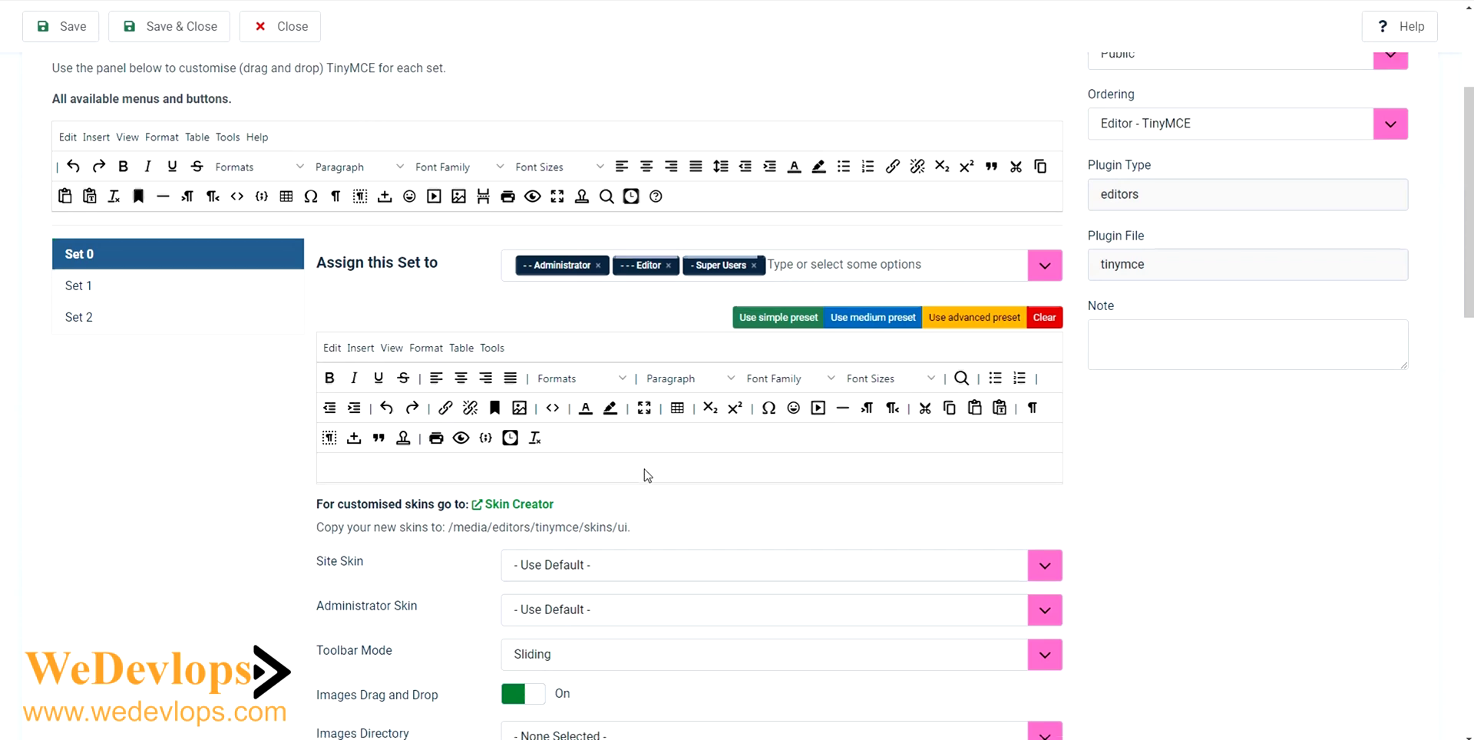
scroll(914, 361, "down", 3)
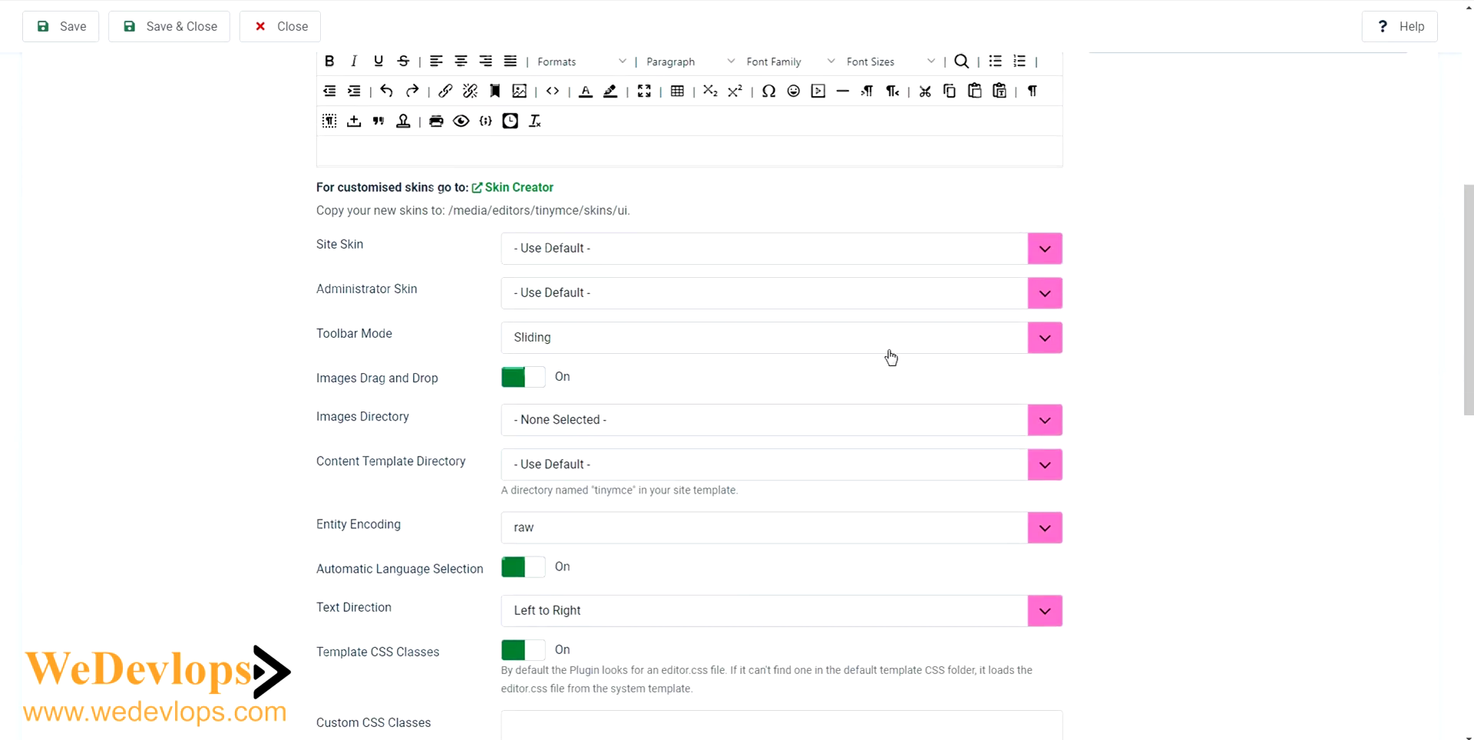
scroll(890, 357, "down", 1)
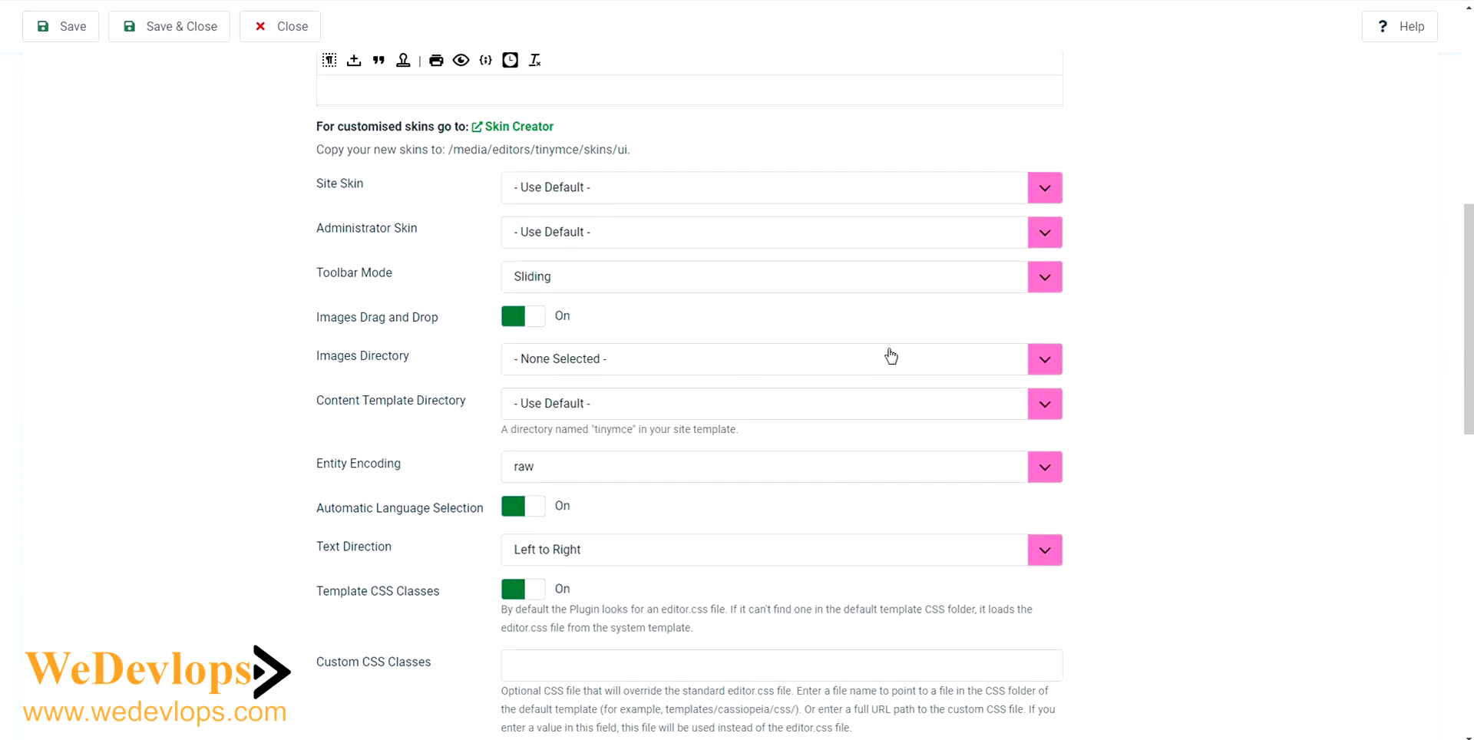
scroll(891, 358, "down", 3)
scroll(890, 352, "down", 2)
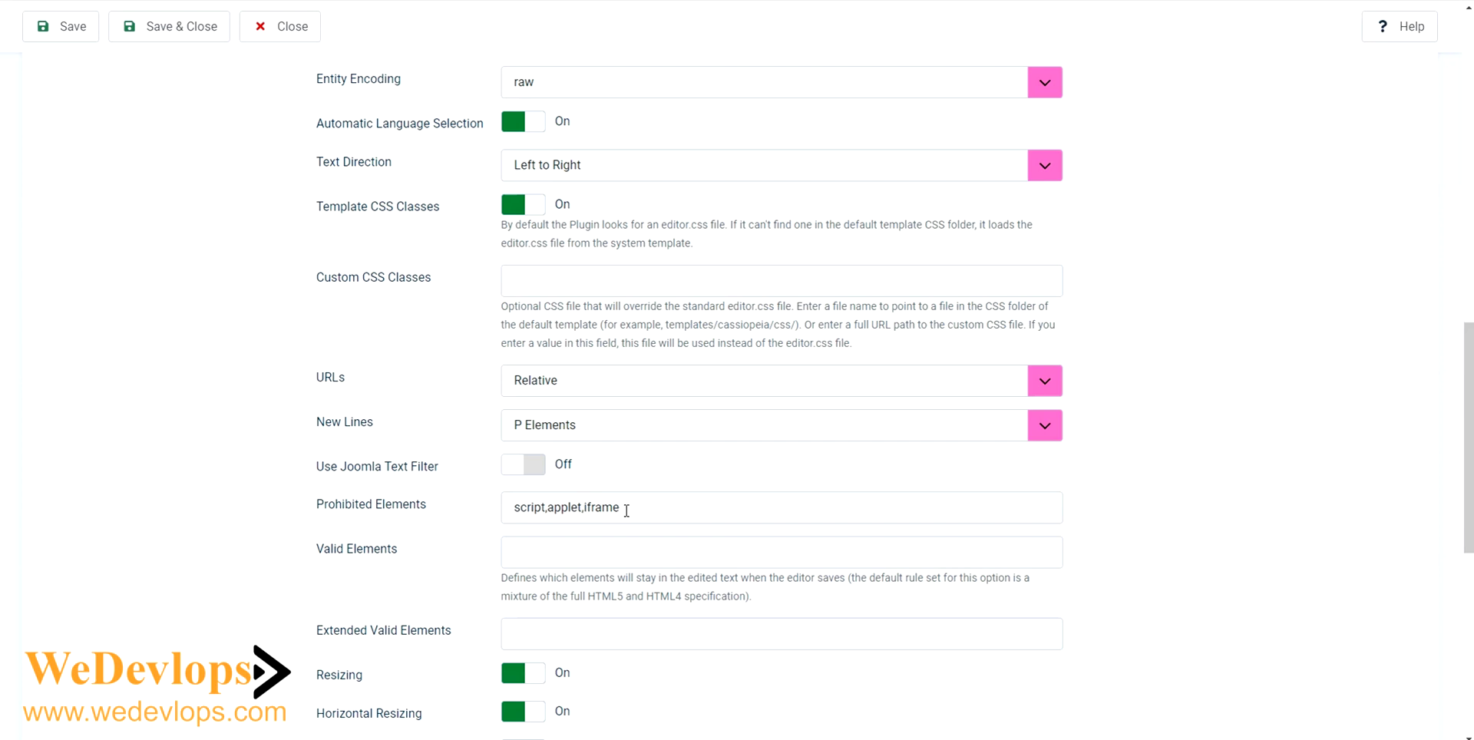
left_click(626, 510)
key("BackSpace")
key("BackSpace")
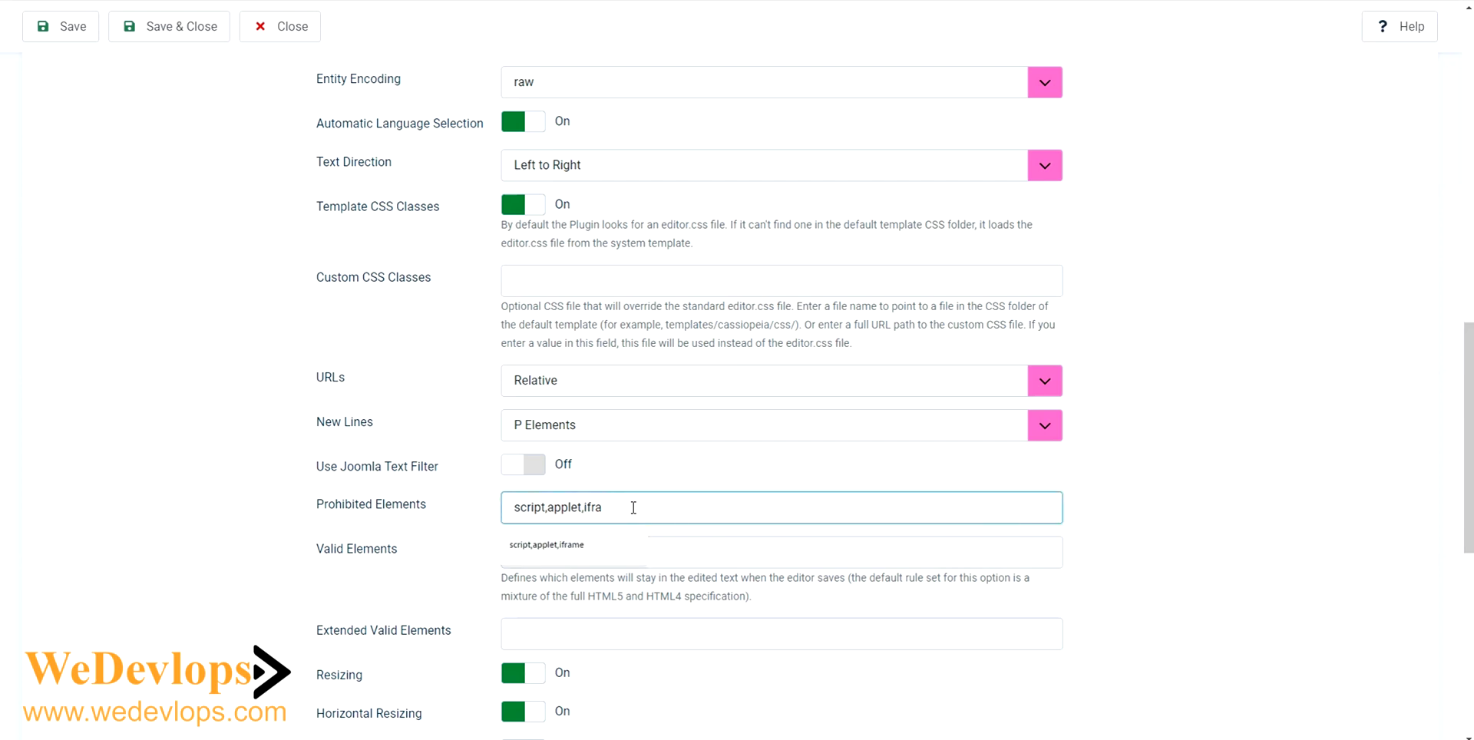
key("BackSpace")
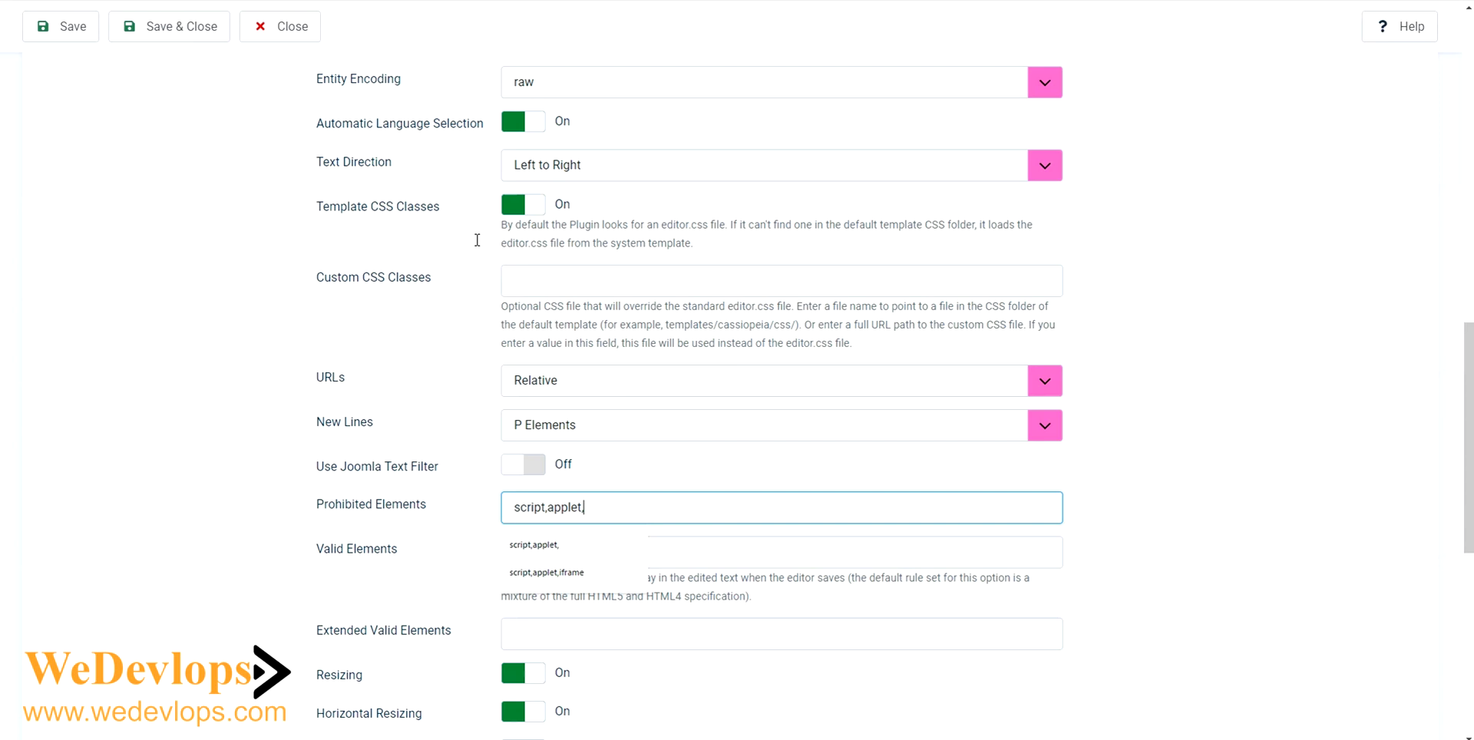
left_click(182, 34)
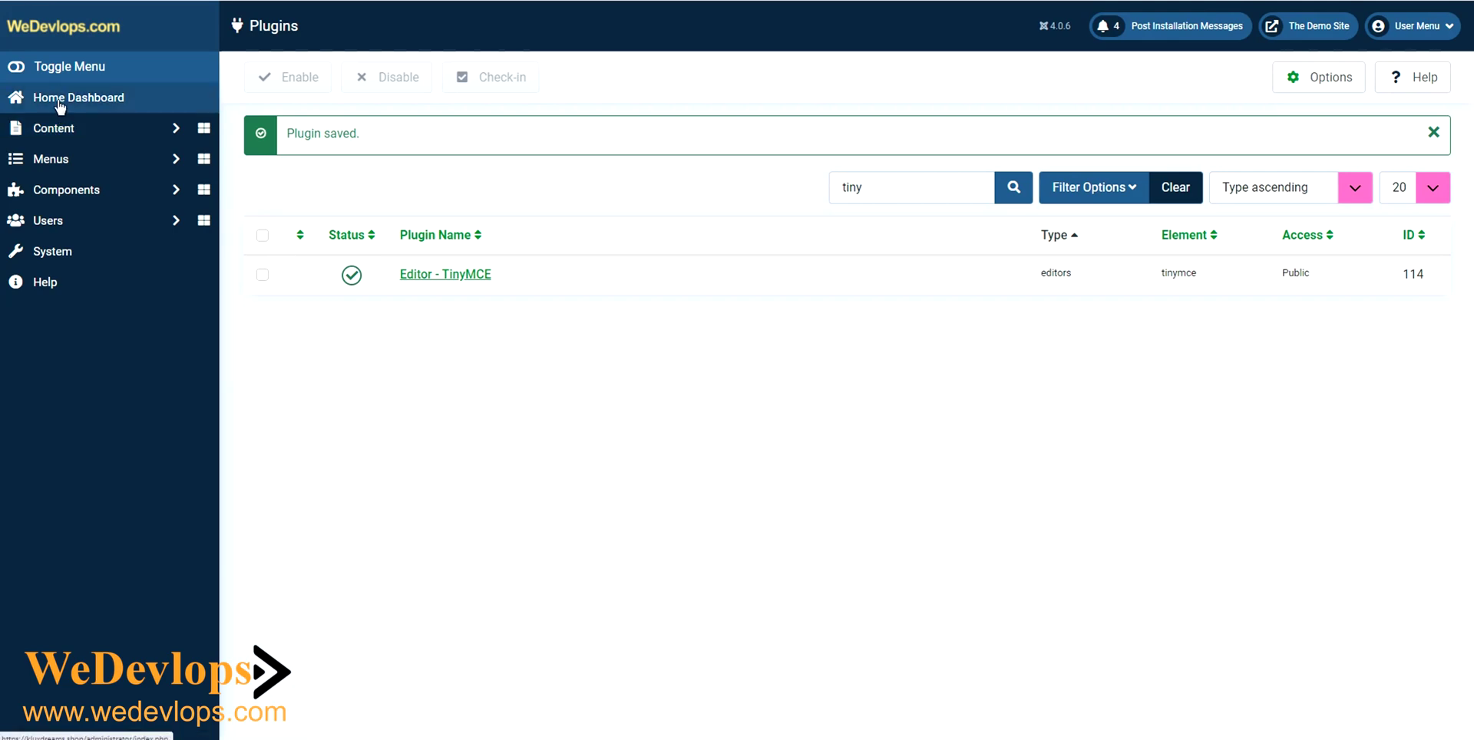
Open the Joomla article from the Articles list for editing and place the cursor after its last sentence
left_click(60, 104)
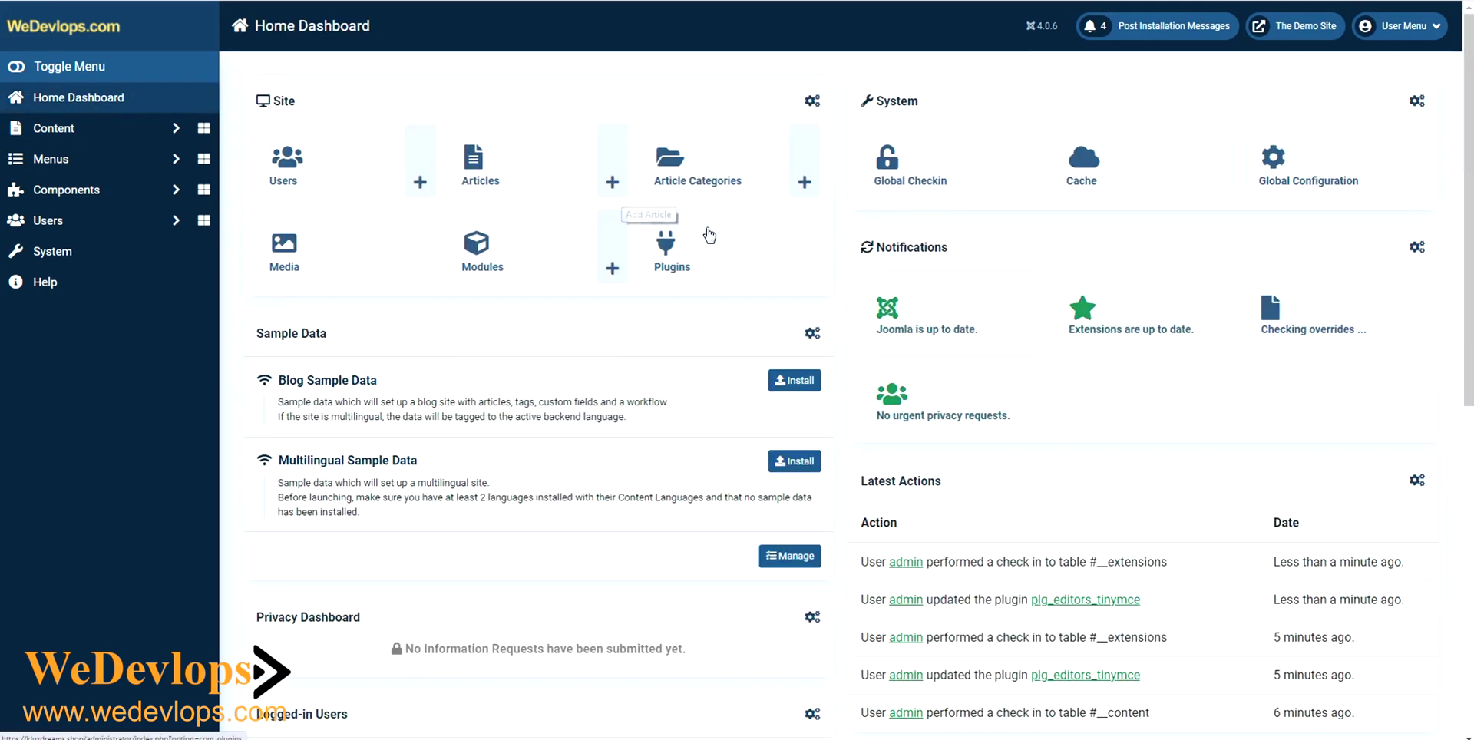
left_click(507, 185)
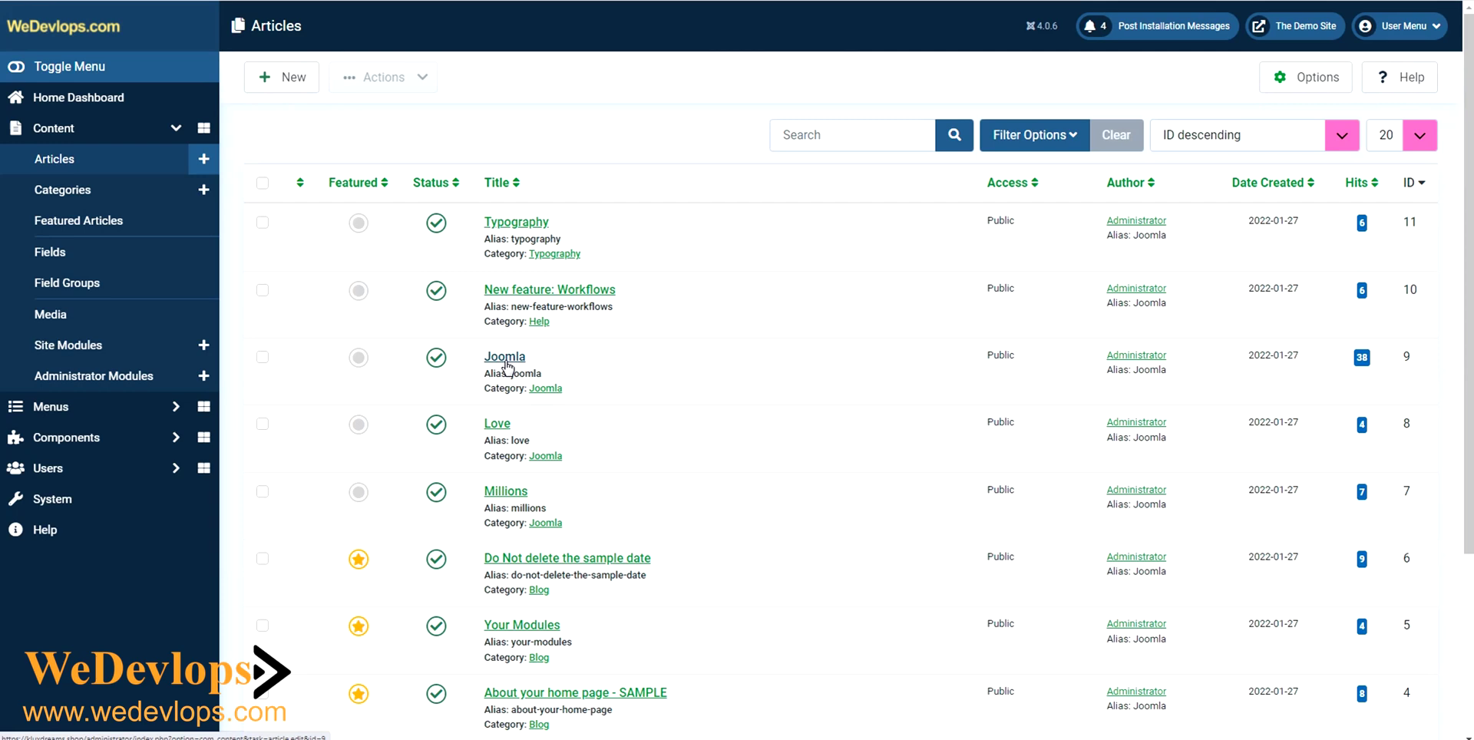
left_click(506, 367)
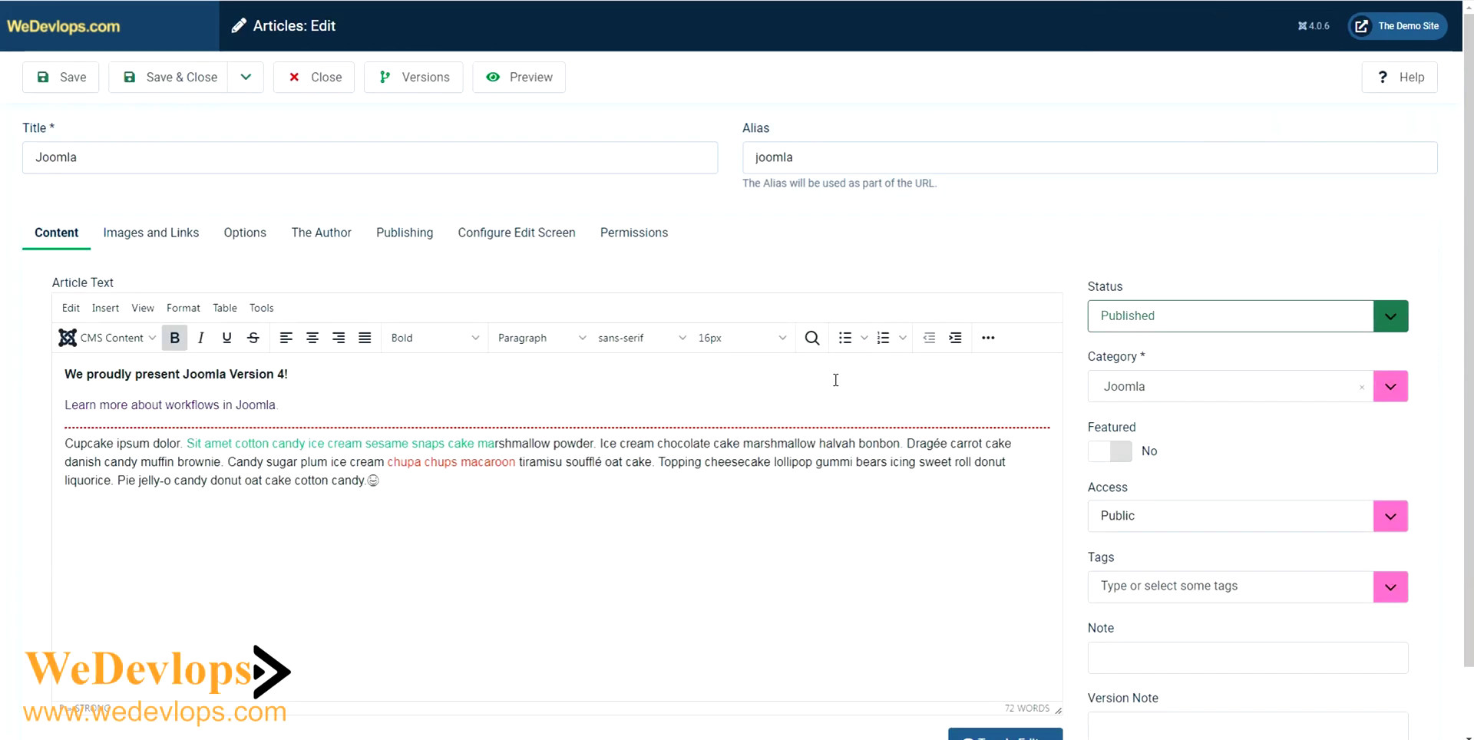
scroll(776, 364, "down", 1)
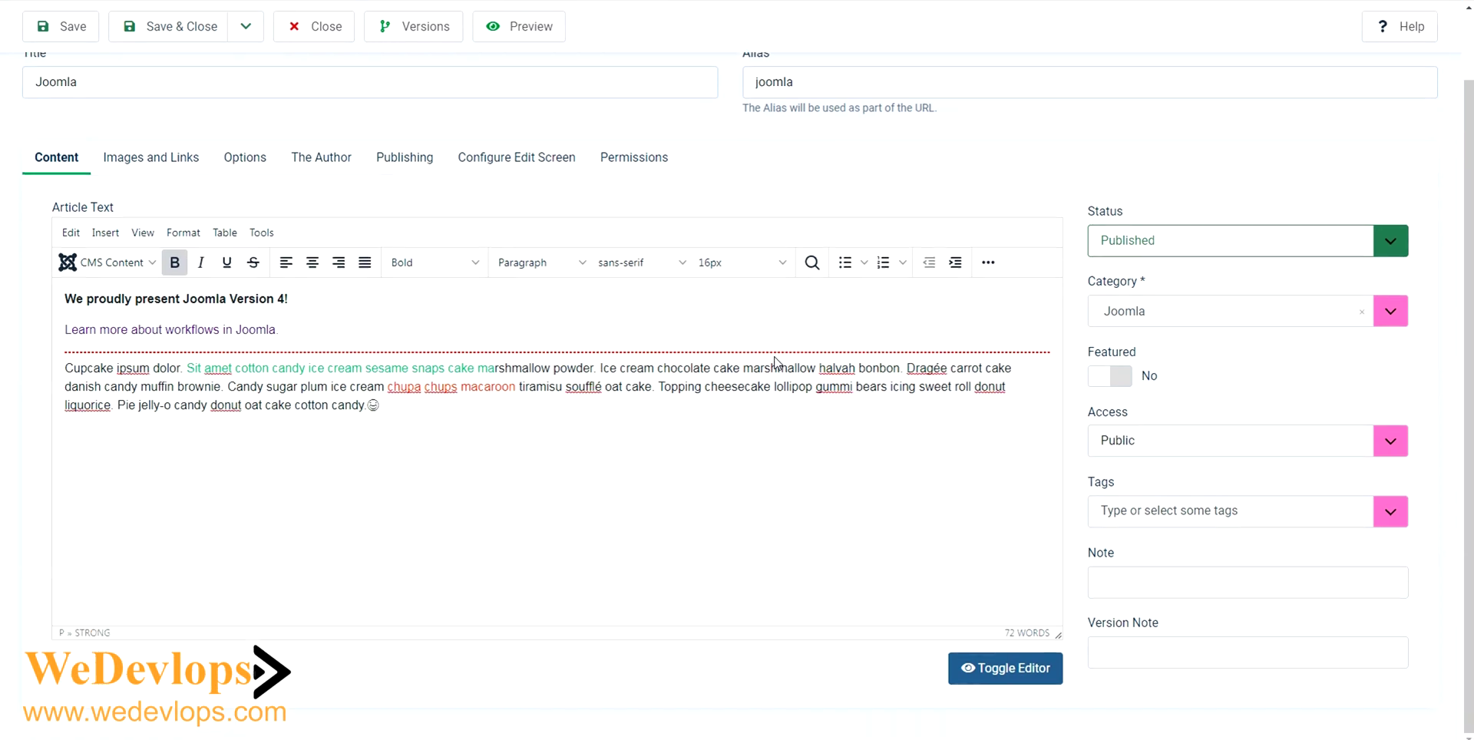
left_click(398, 412)
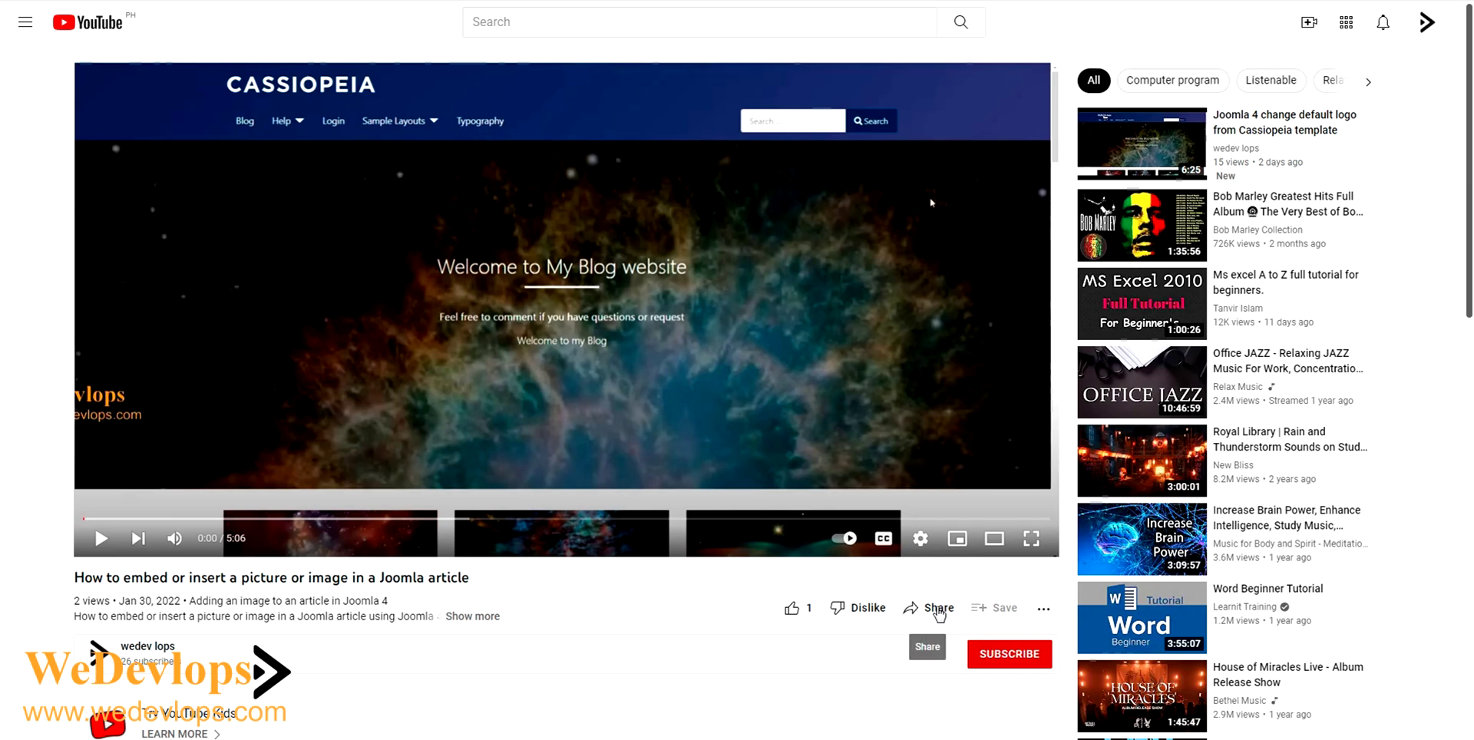
Open the YouTube video's Share > Embed panel and select its iframe embed code
left_click(938, 613)
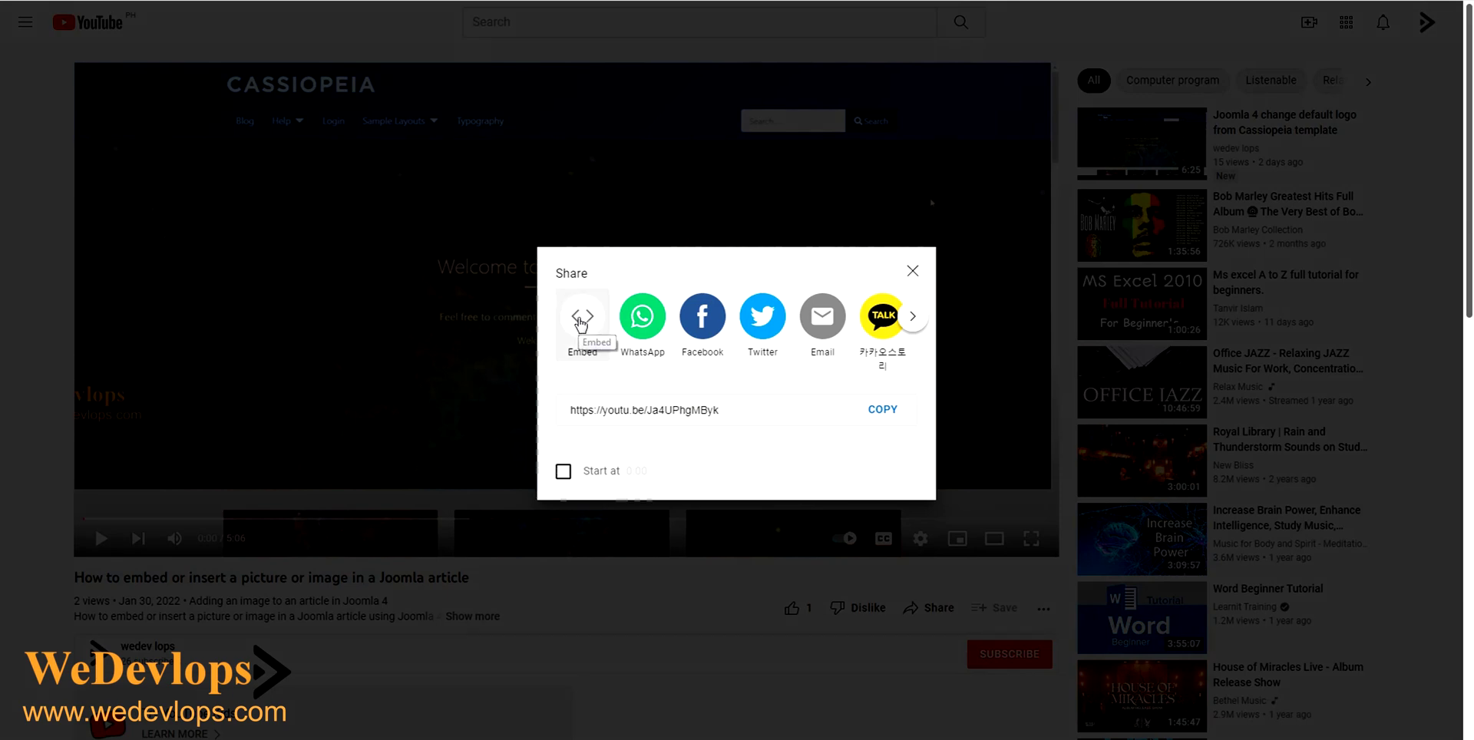
left_click(581, 321)
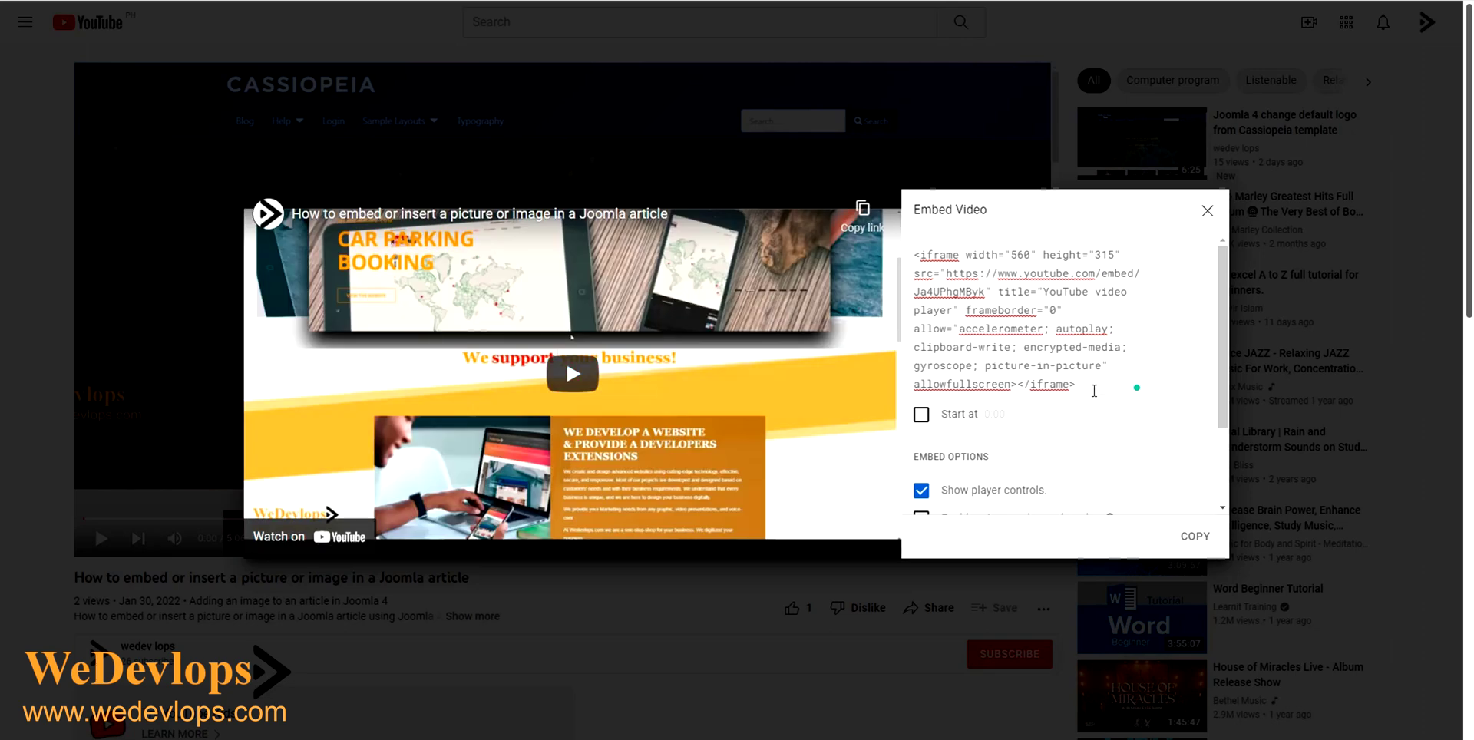
left_click(1094, 388)
key("ctrl+c")
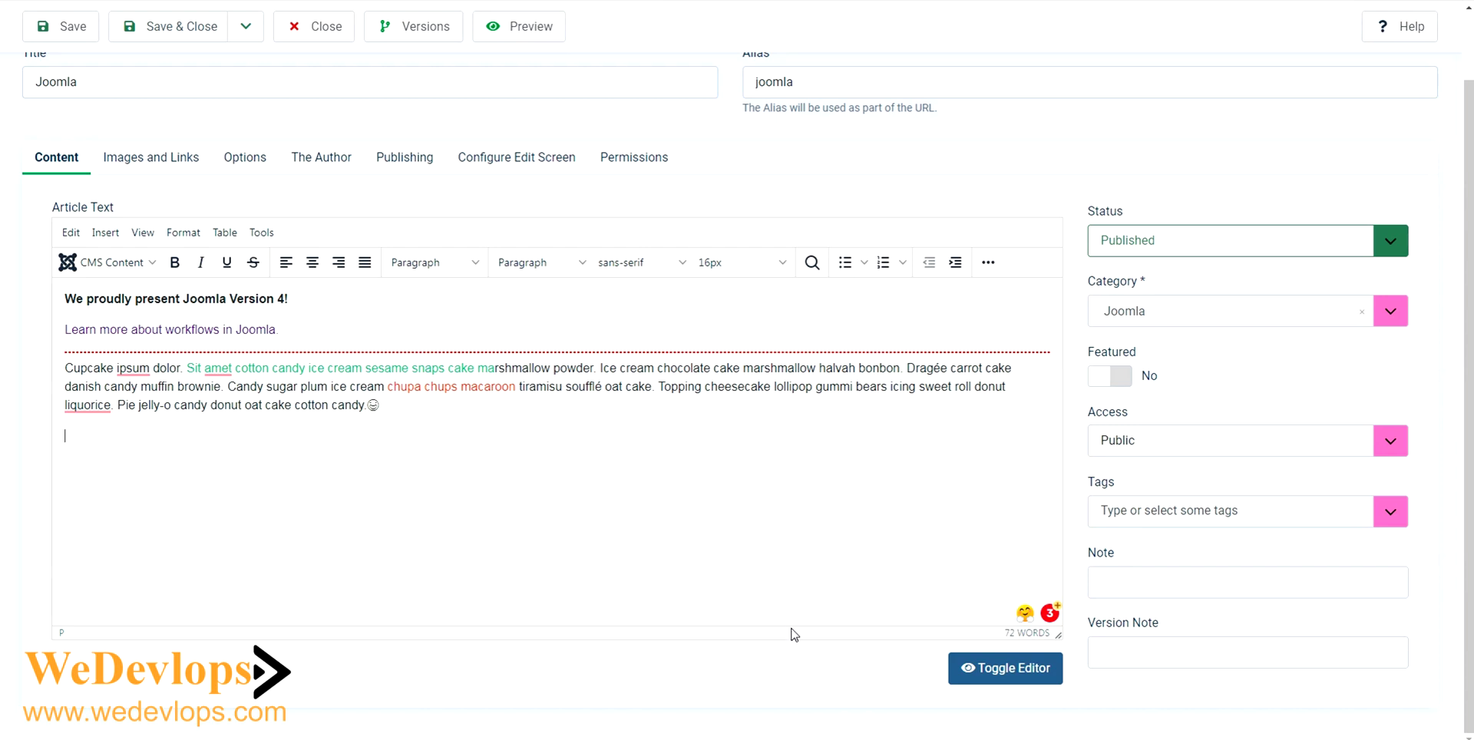
Paste the YouTube iframe code at the end of the article's HTML source, then save the article
left_click(992, 675)
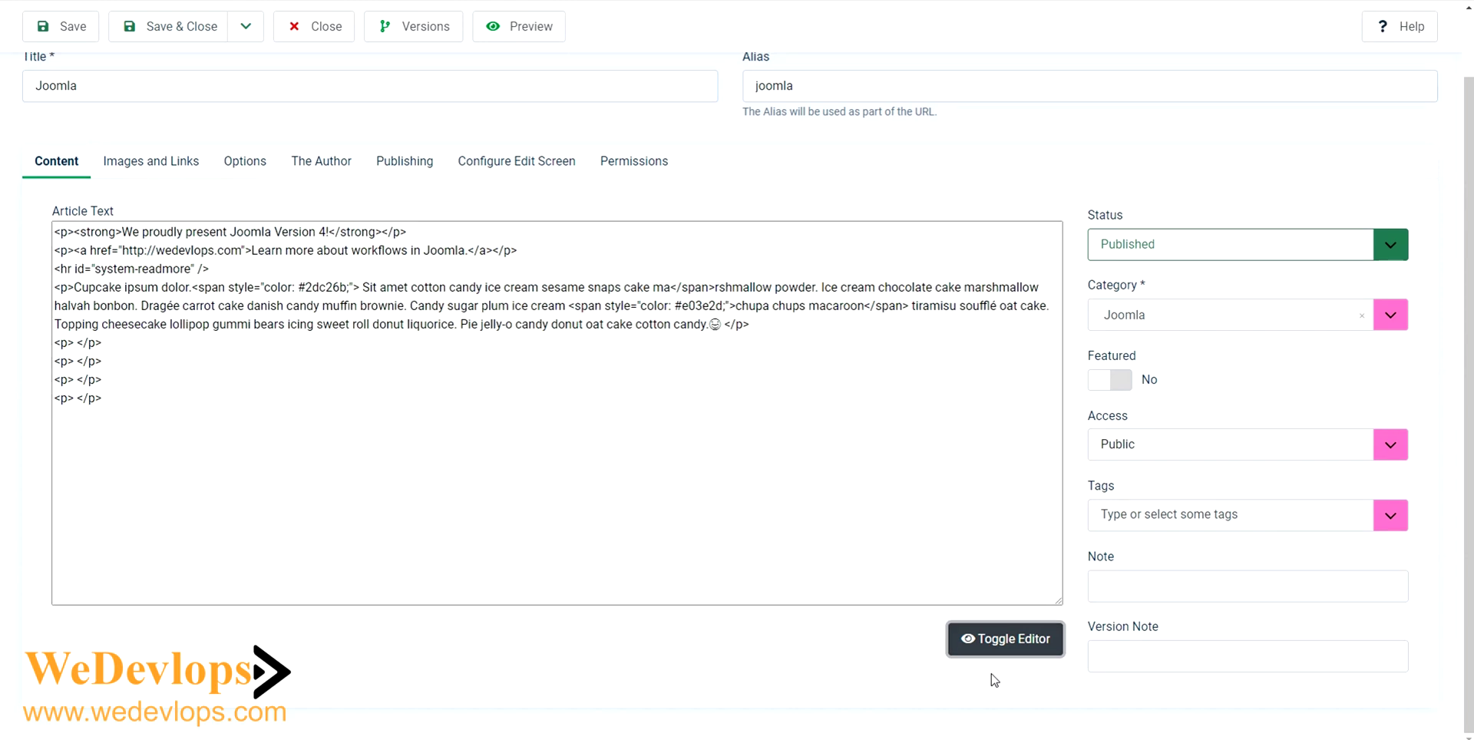
left_click(119, 406)
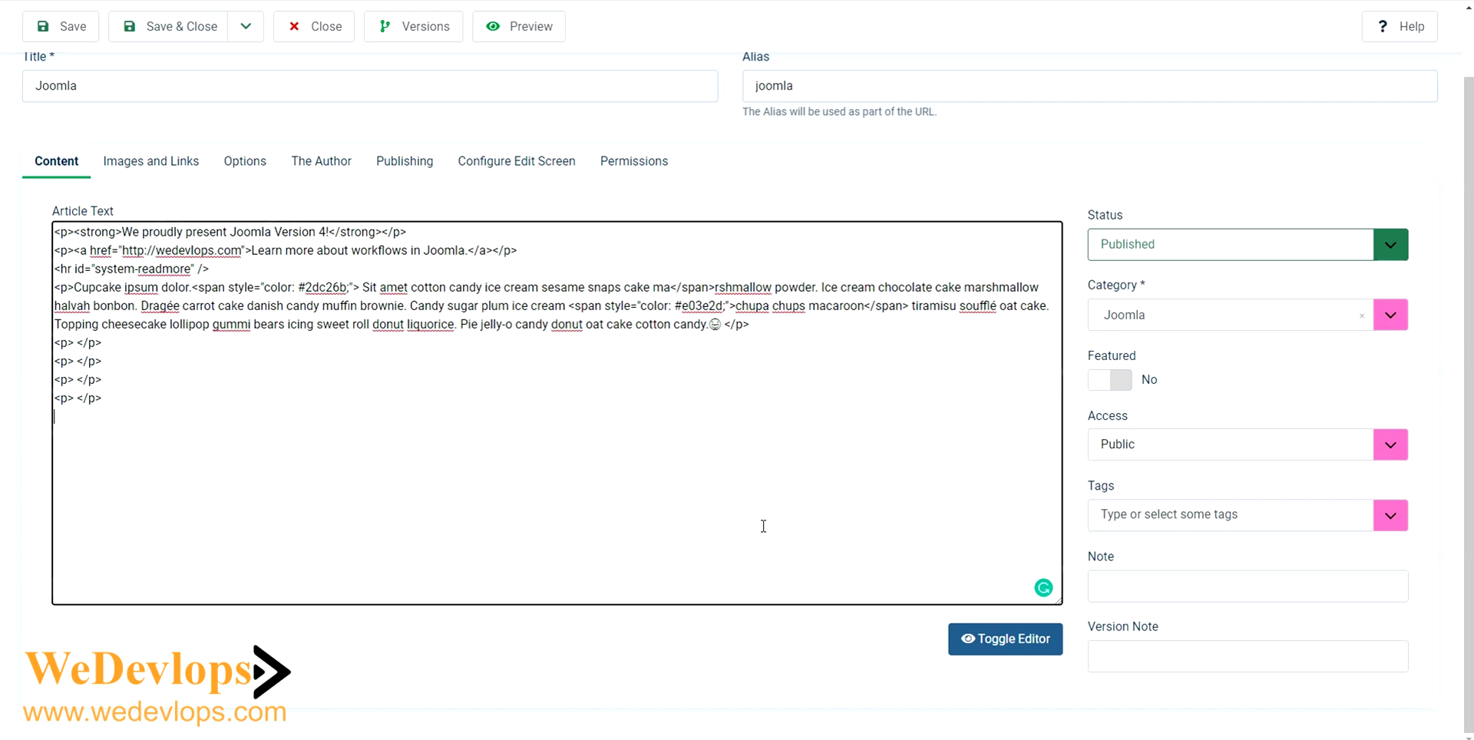
key("ctrl+v")
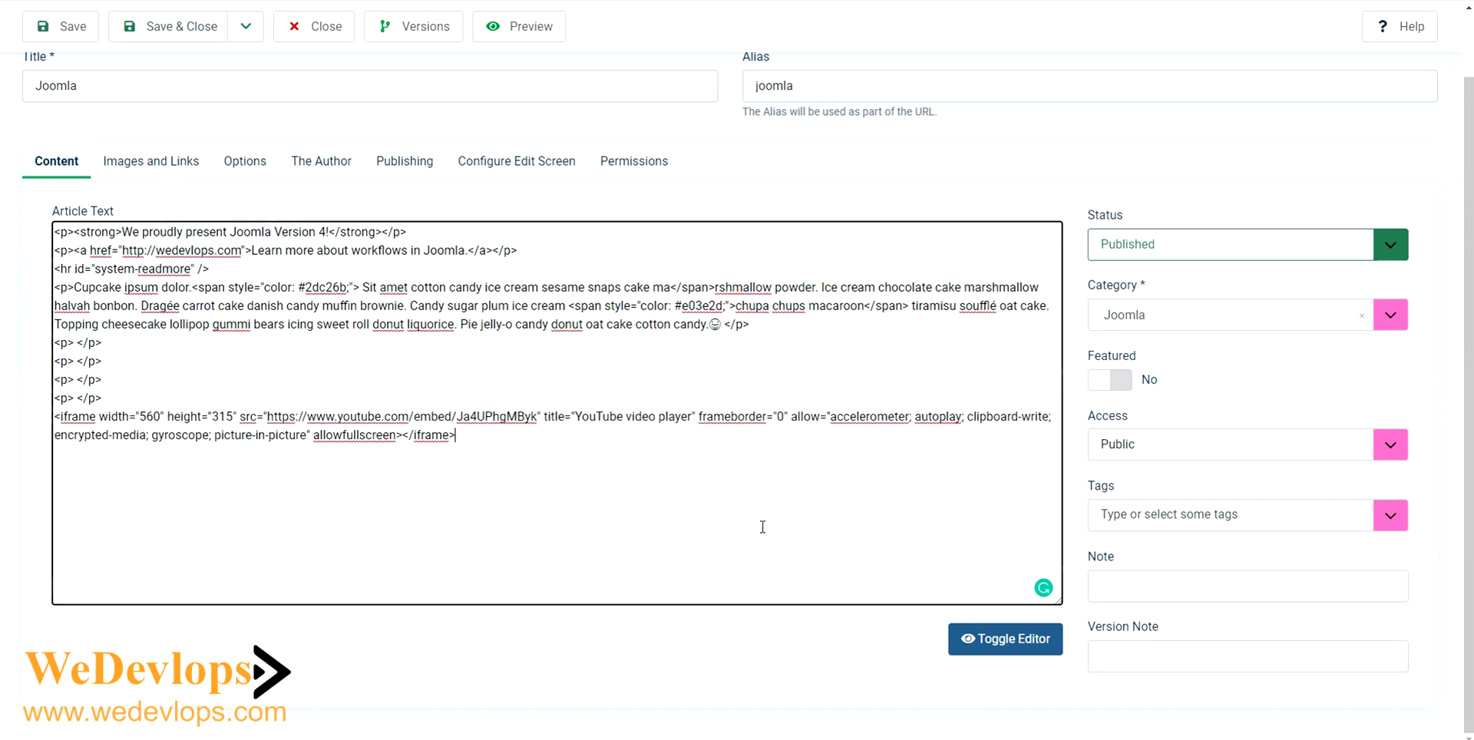
left_click(1018, 647)
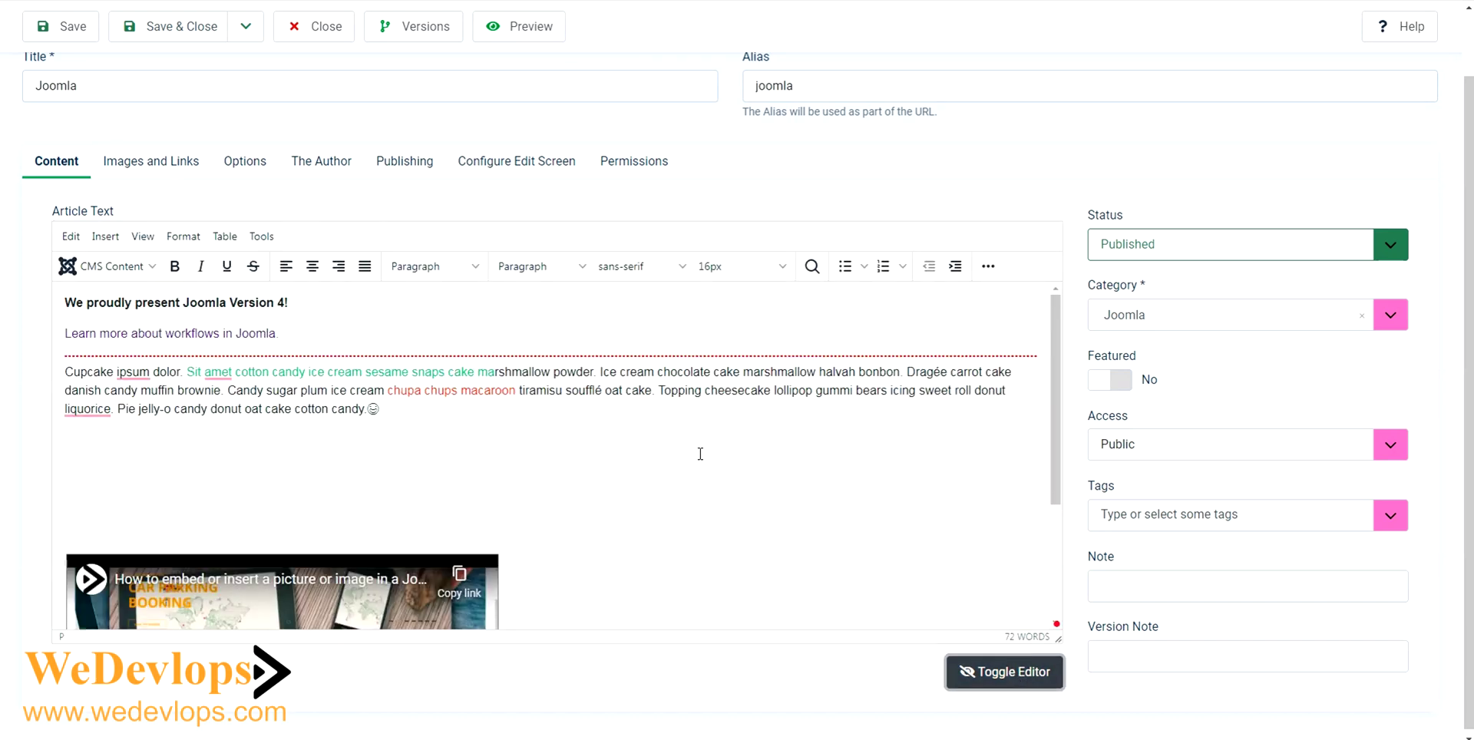
scroll(703, 459, "down", 5)
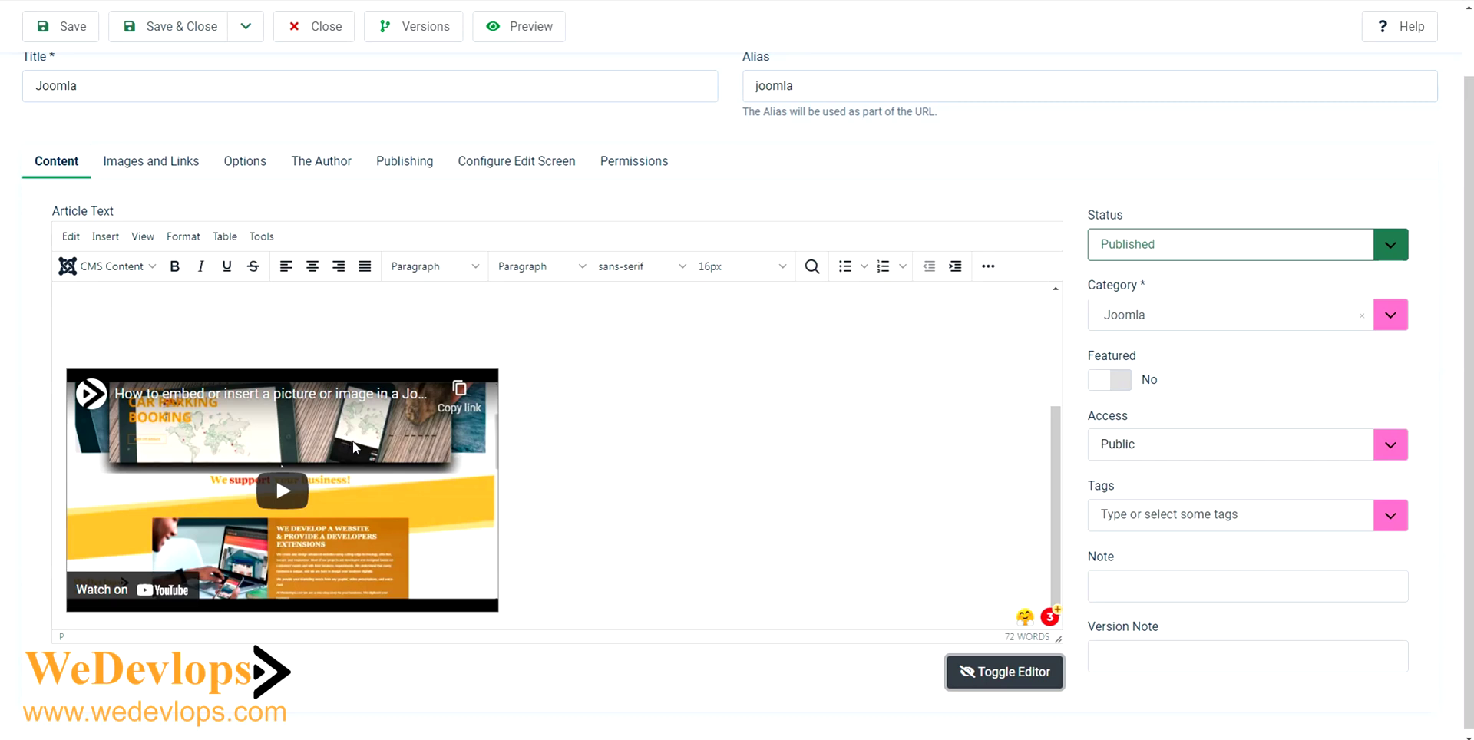
left_click(63, 32)
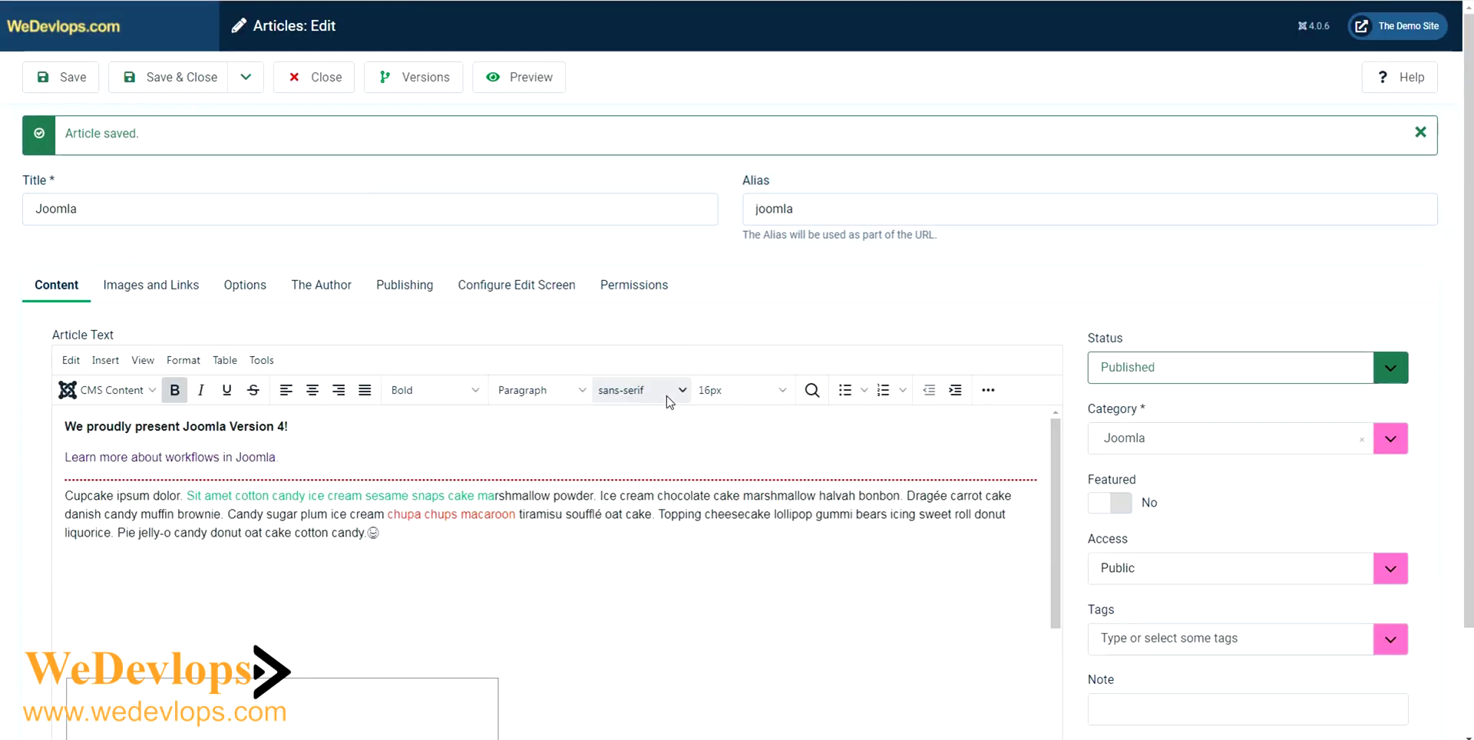
Scroll down the demo site's front page with the 'Welcome to My Blog website' banner
scroll(618, 496, "down", 2)
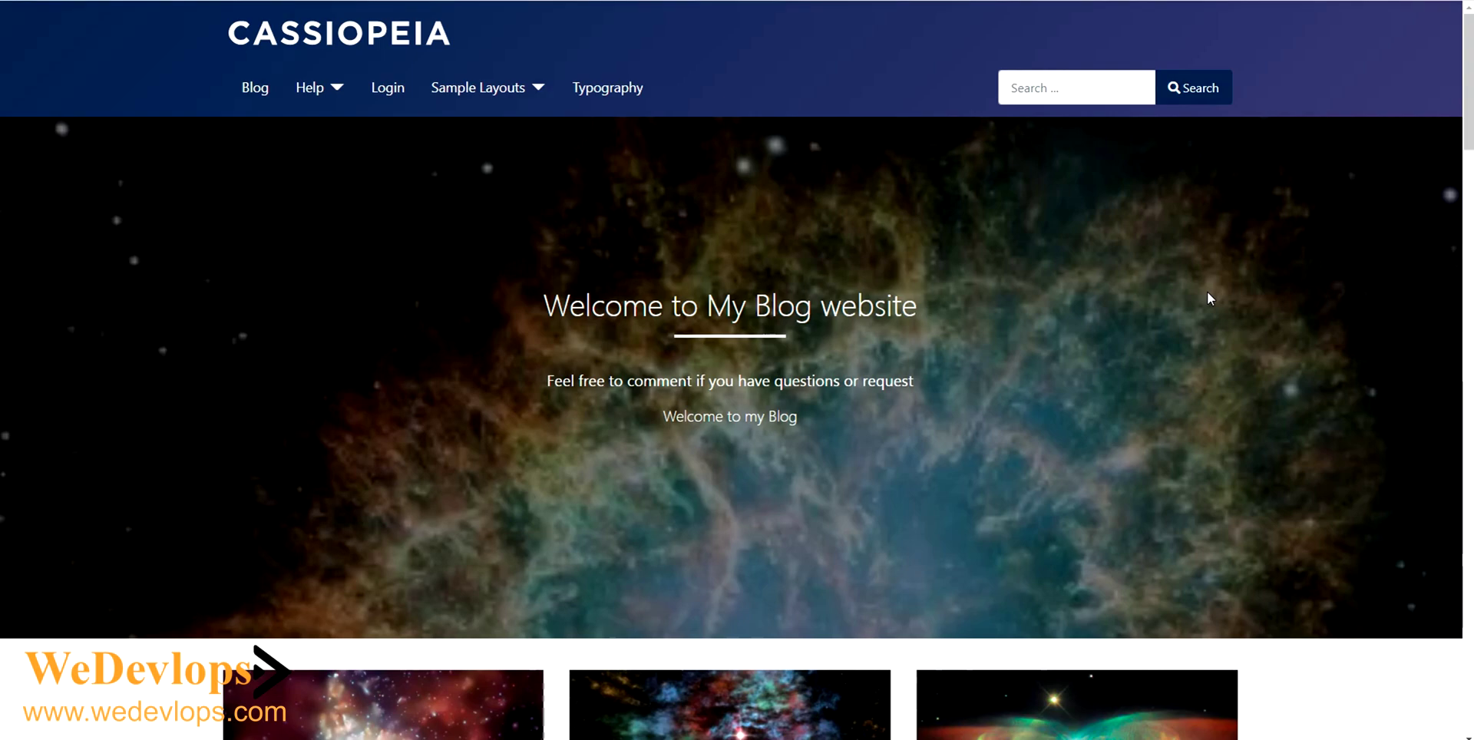
Scroll down the home page and open the Joomla article via its Read more link
scroll(1207, 298, "down", 5)
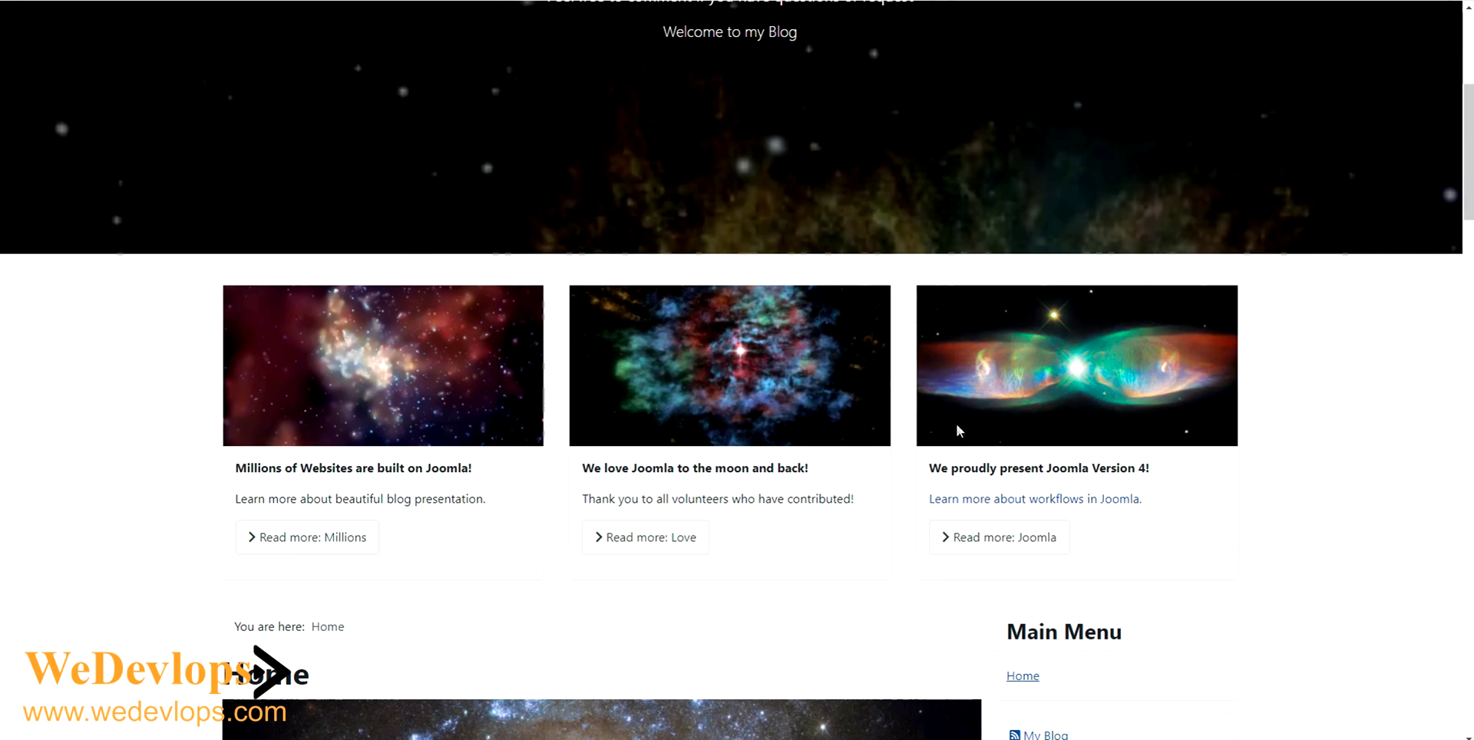
left_click(1034, 547)
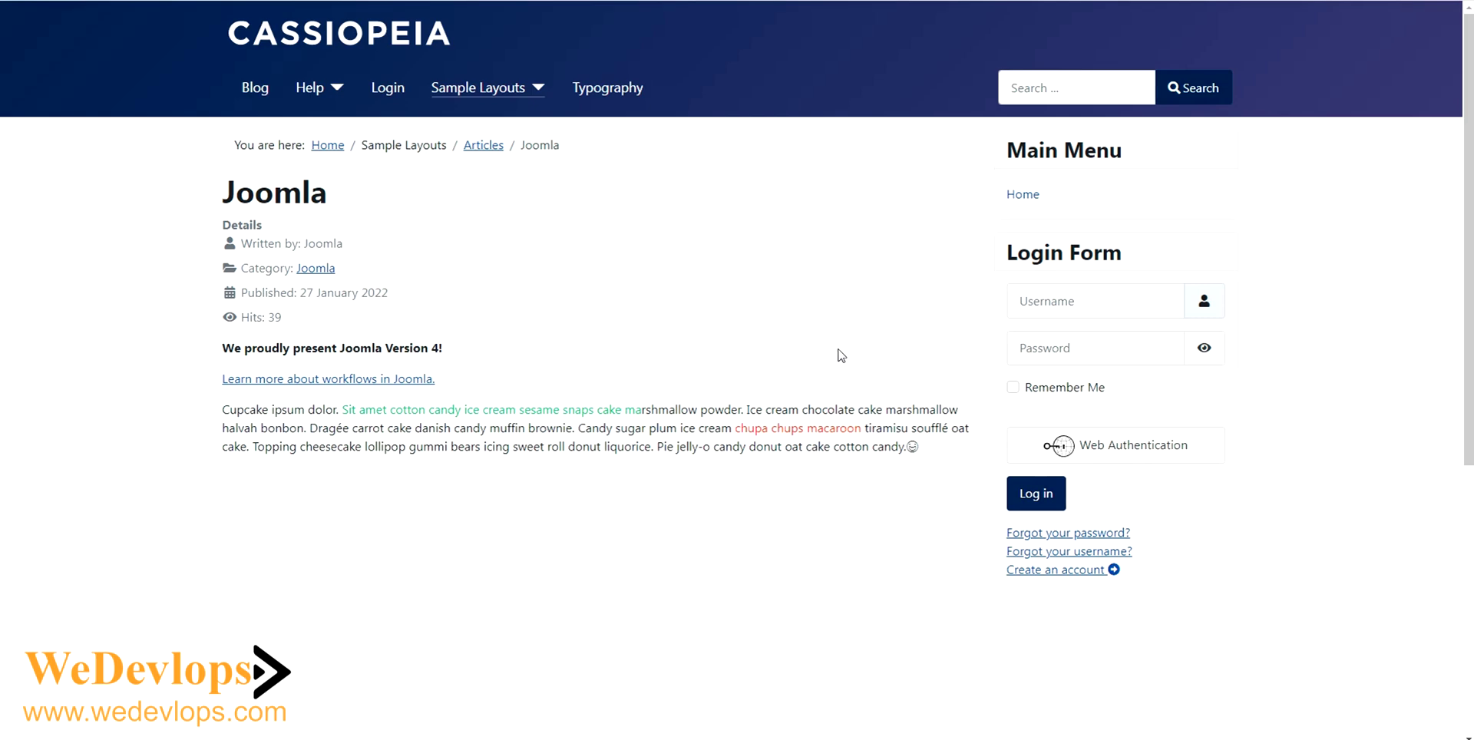
Play the embedded YouTube video below the article text, pause it at 0:02, and scroll back up
scroll(756, 300, "down", 3)
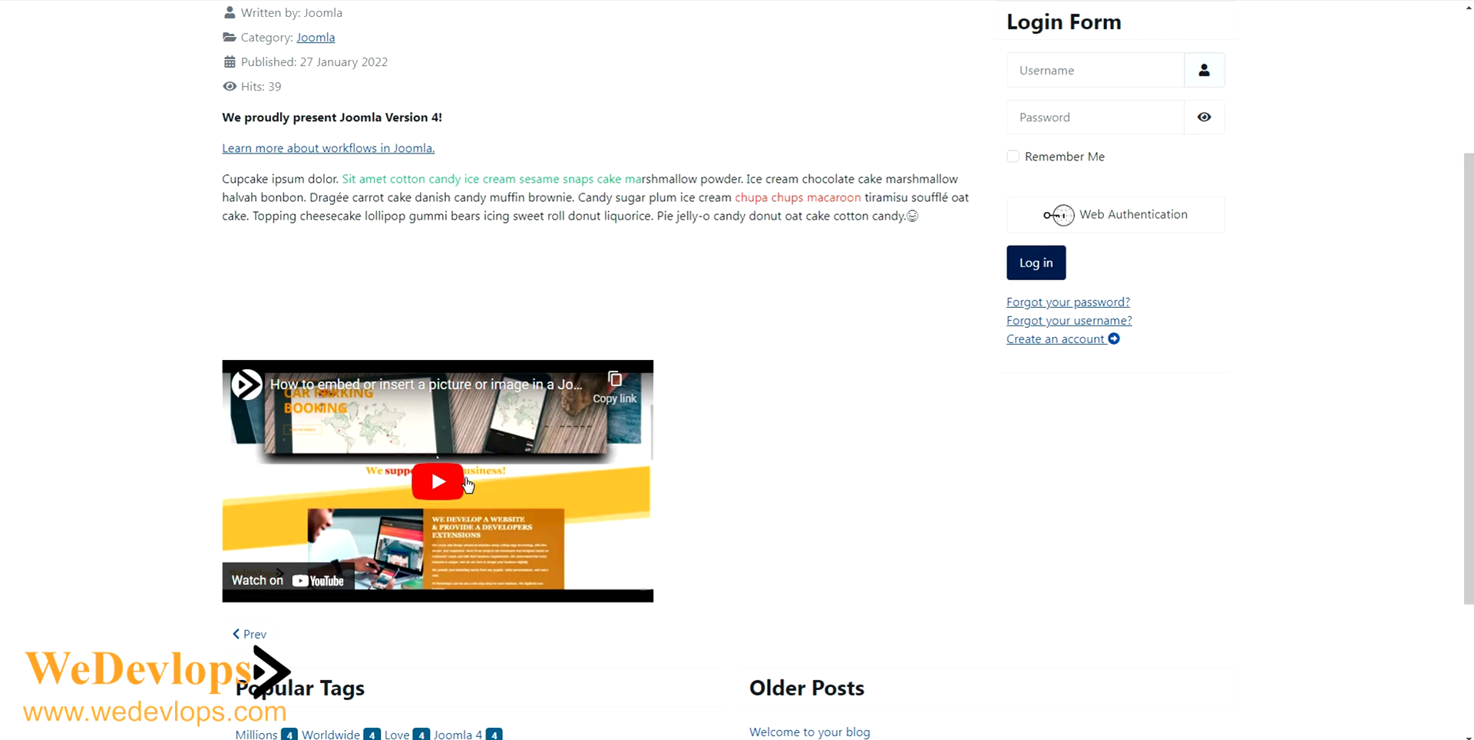
left_click(439, 481)
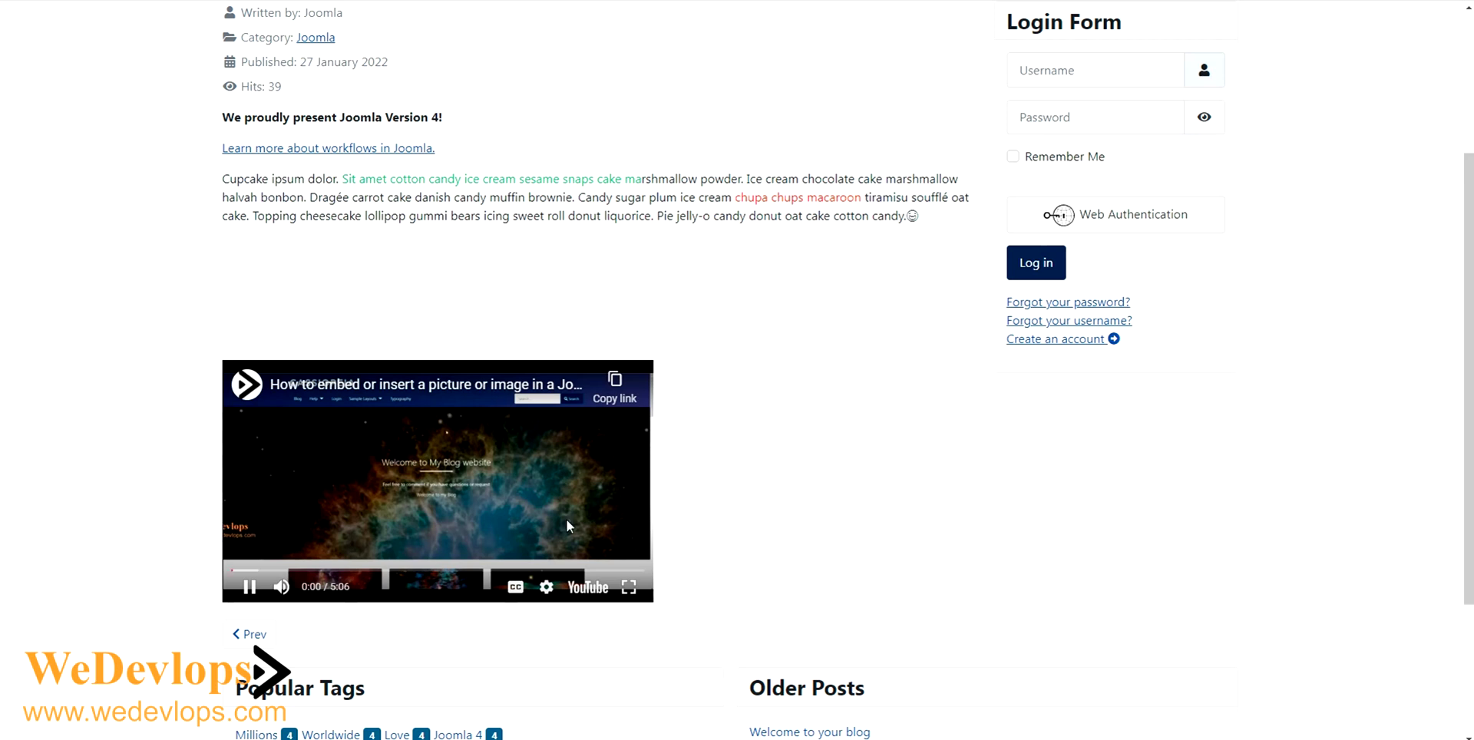
left_click(250, 587)
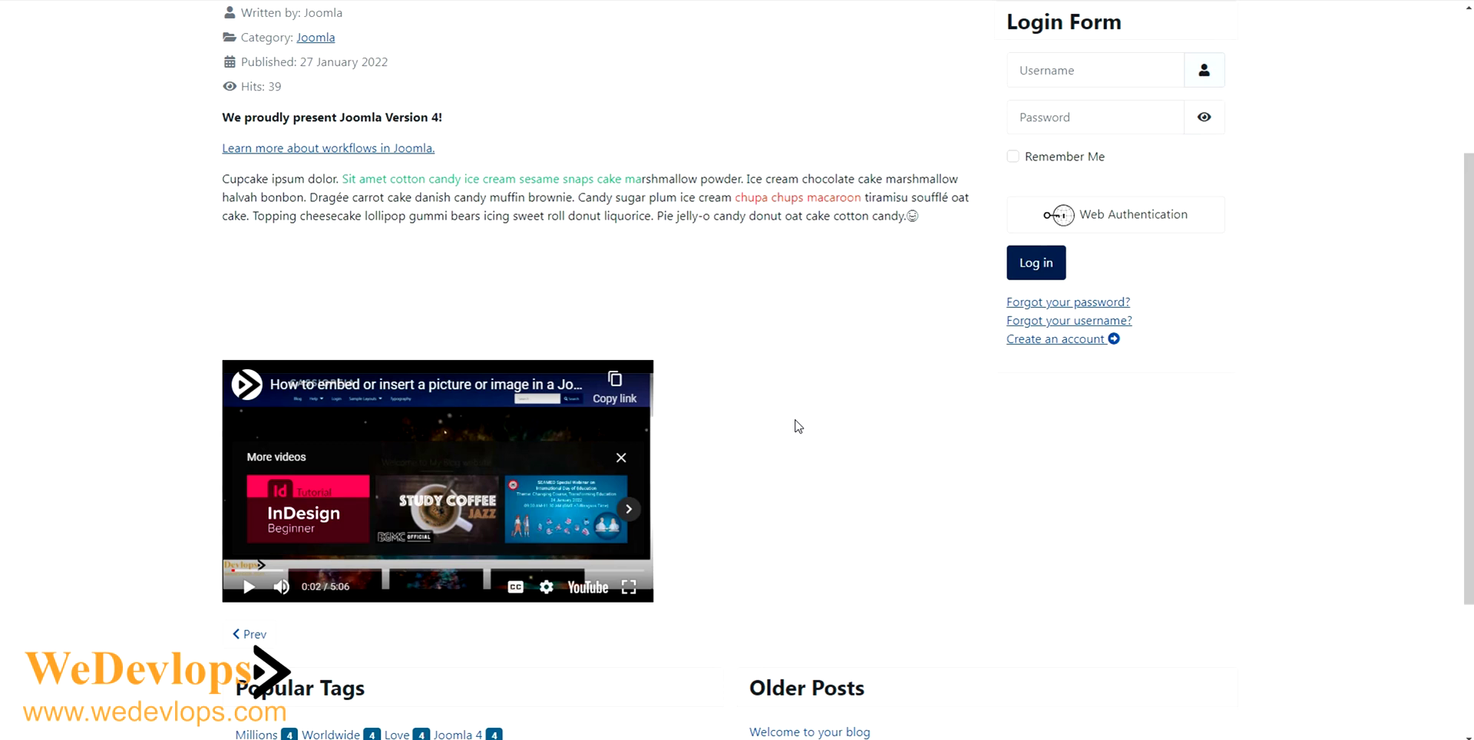
scroll(794, 426, "up", 2)
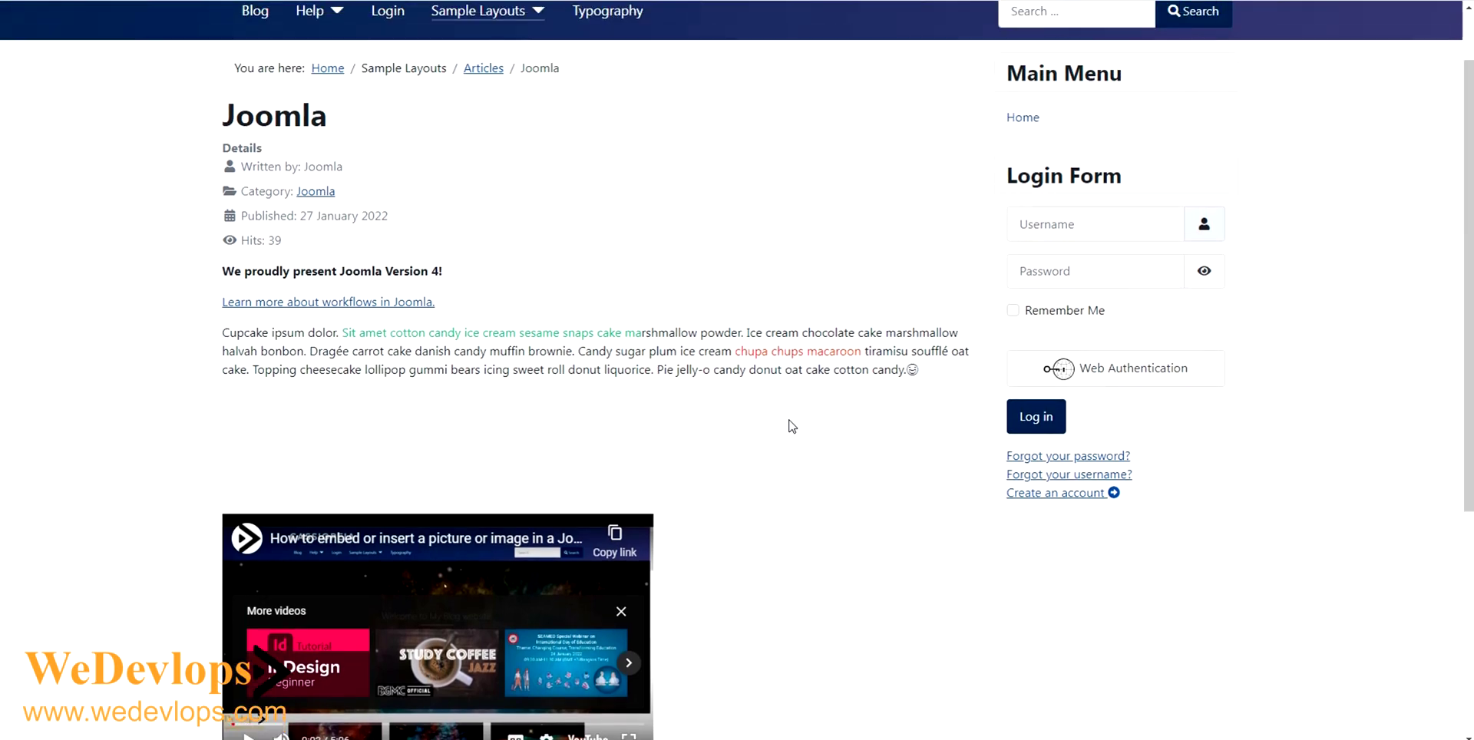